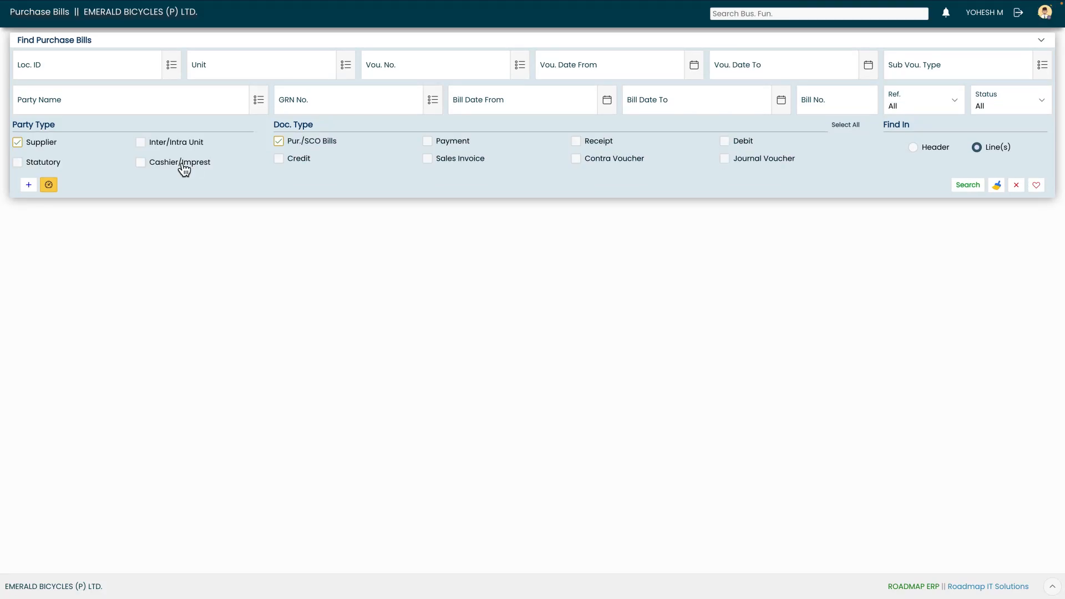
Open the bill creation options for pending GRNs and search for all pending GRN lines without filters.
left_click(50, 186)
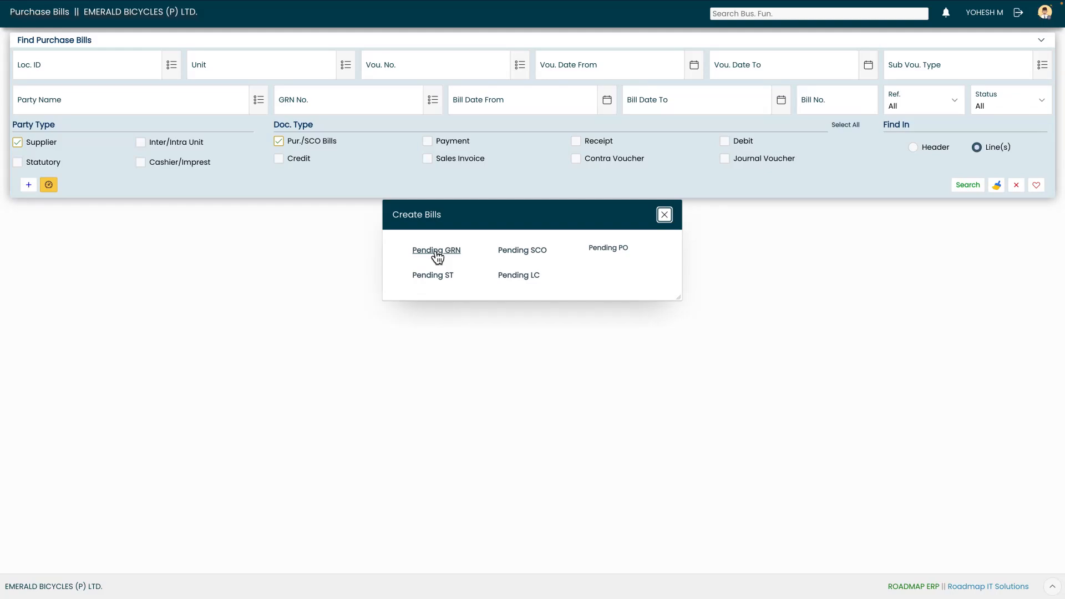
left_click(437, 252)
left_click(903, 243)
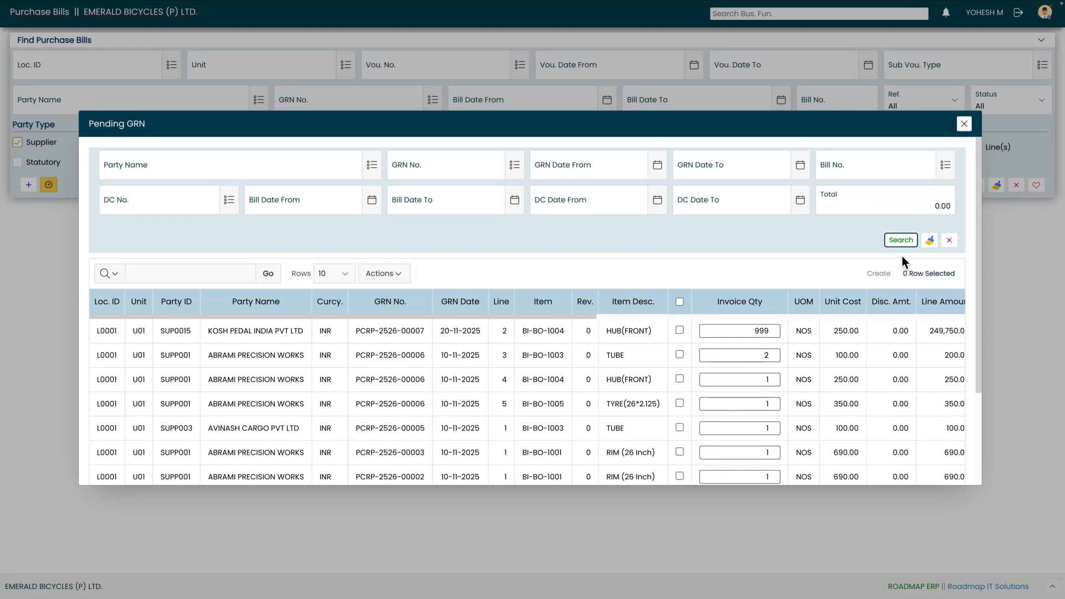
Create a purchase bill from the KOSH PEDAL INDIA PVT LTD HUB(FRONT) line with prefix PB and invoice date 12-12-2025.
left_click(680, 330)
left_click(882, 273)
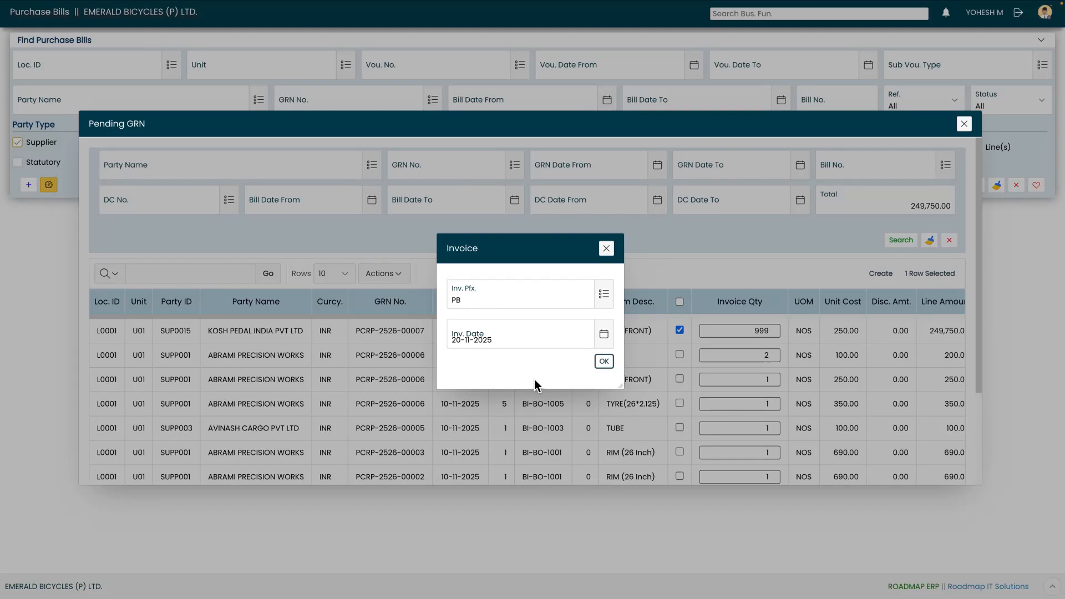
left_click(604, 334)
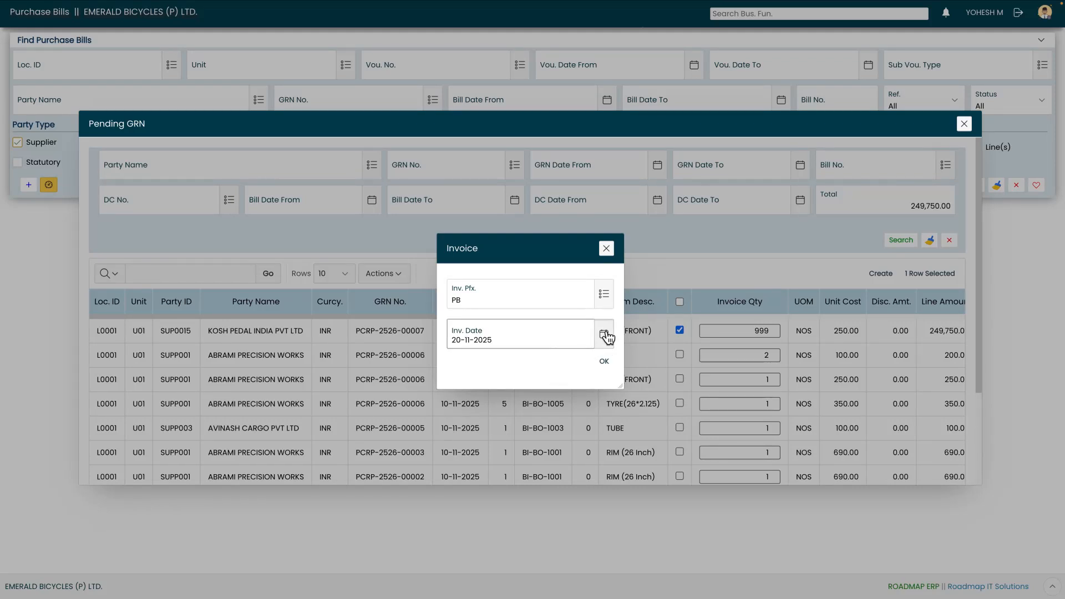
left_click(577, 524)
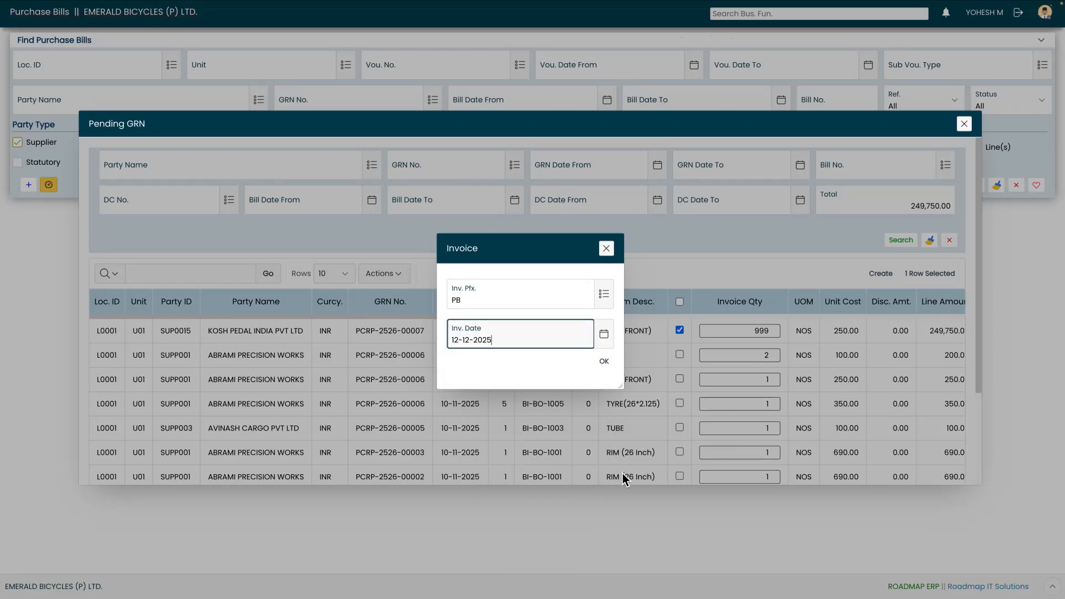
left_click(610, 361)
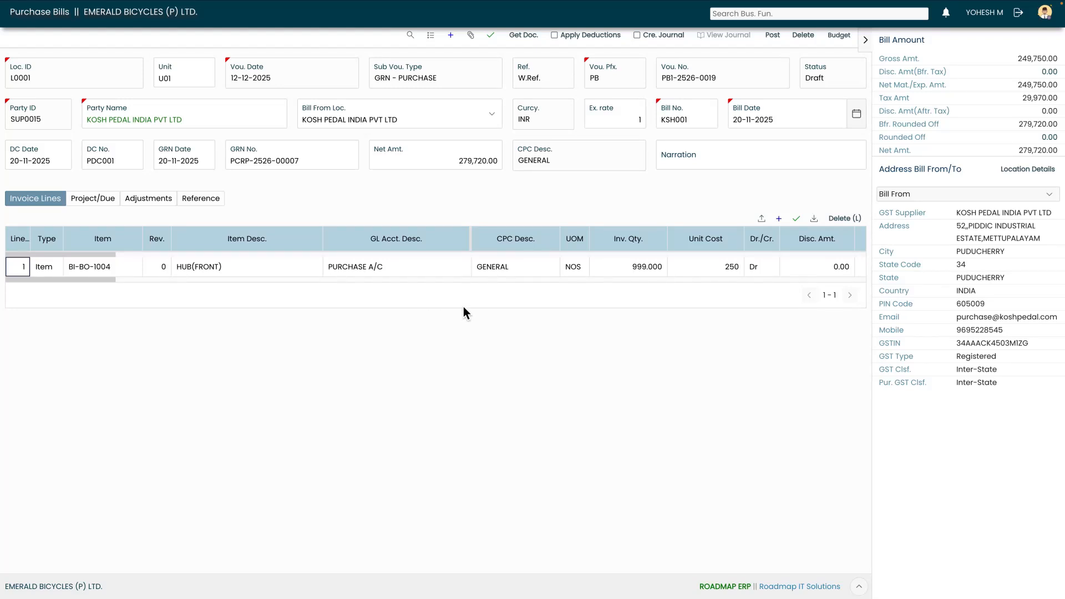
Examine the bill's sub voucher type and reference fields, and the invoice line's amount, HSN/SAC, GST and CESS columns.
left_click_drag(375, 79, 412, 79)
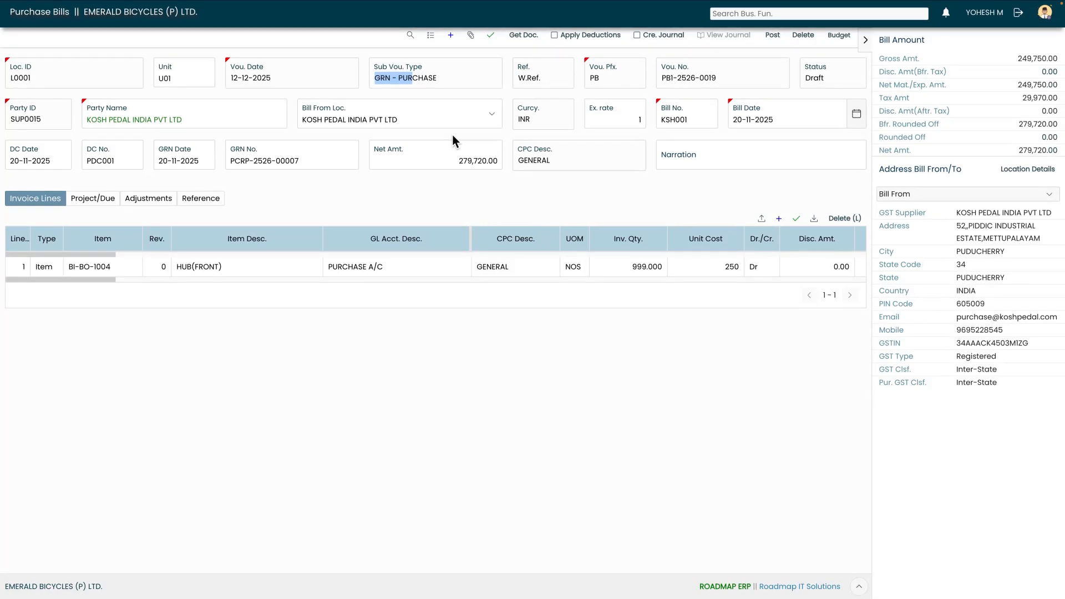
left_click_drag(527, 78, 537, 79)
left_click(83, 269)
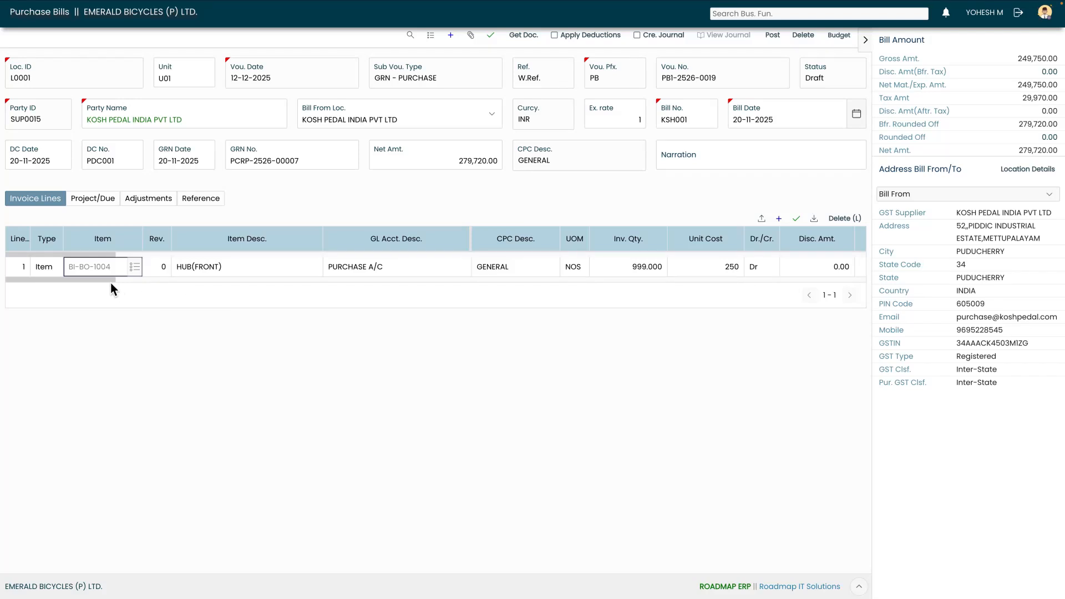
left_click_drag(106, 282, 158, 287)
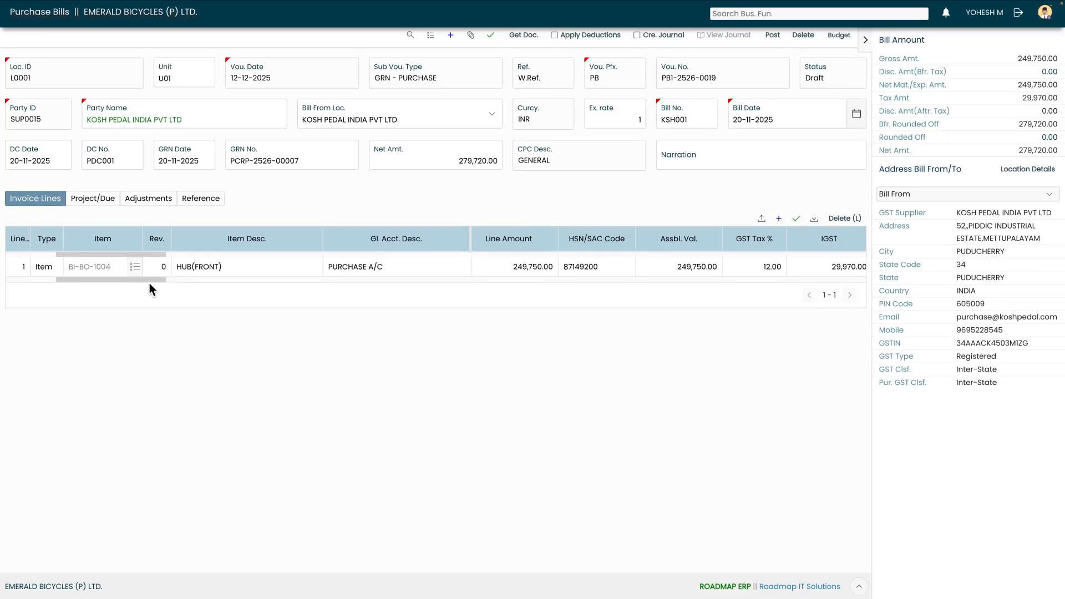
left_click_drag(149, 282, 154, 284)
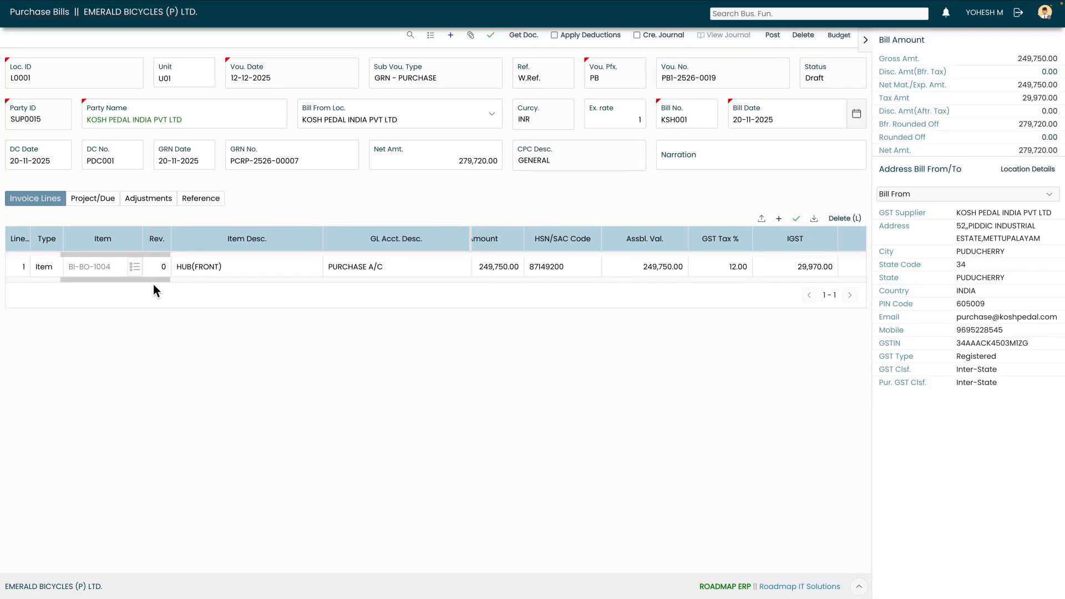
left_click_drag(146, 281, 169, 286)
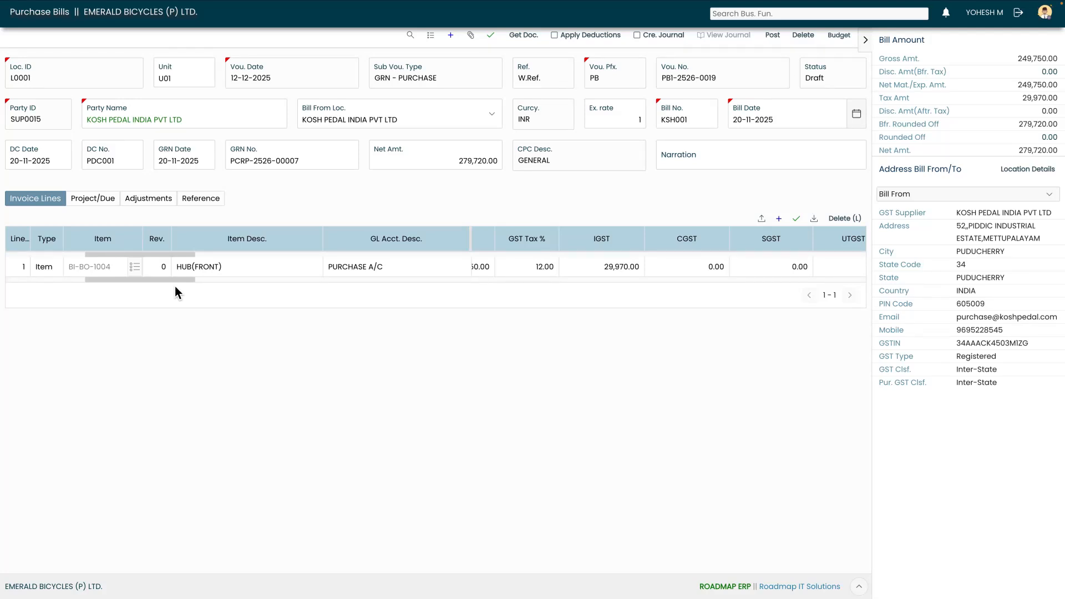
left_click_drag(171, 280, 227, 281)
Review the Type choices for the HUB(FRONT) invoice line, from Inputs through NA, and keep Inputs.
left_click(700, 272)
left_click(700, 272)
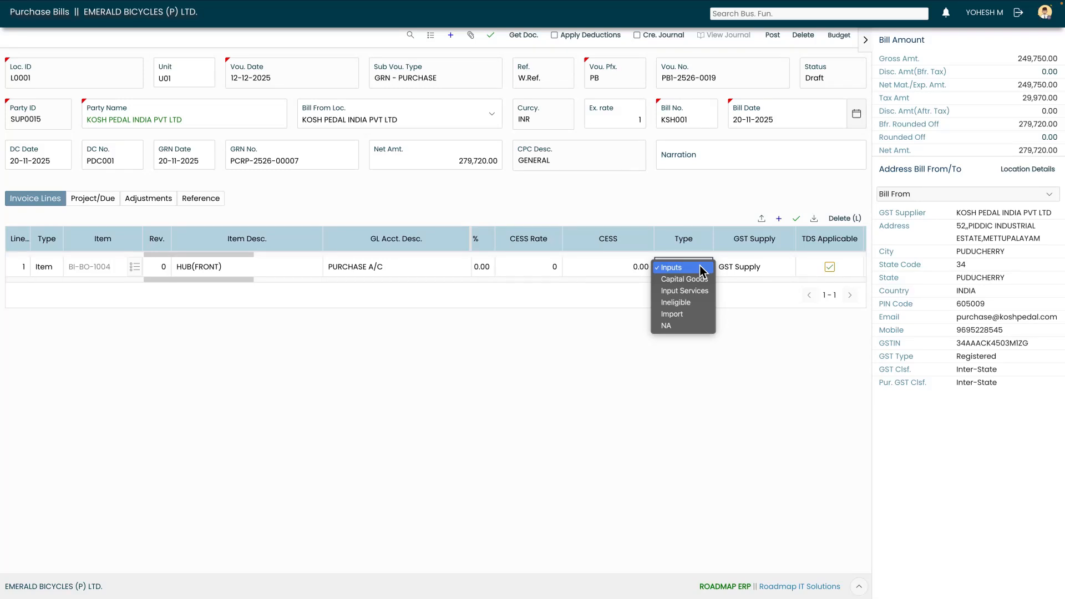
key("Down")
key("Down")
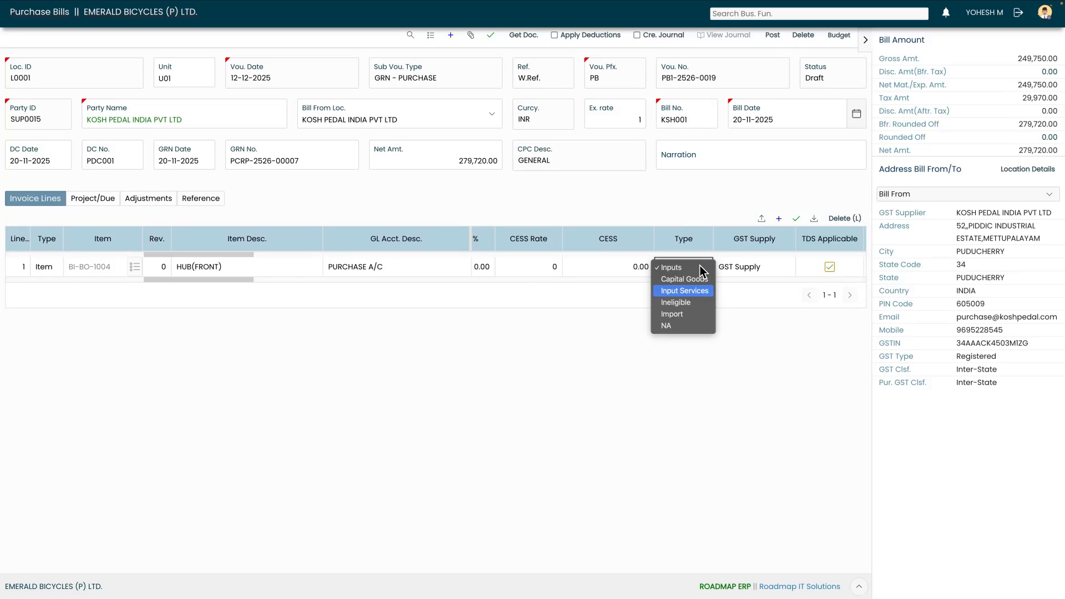
key("Down")
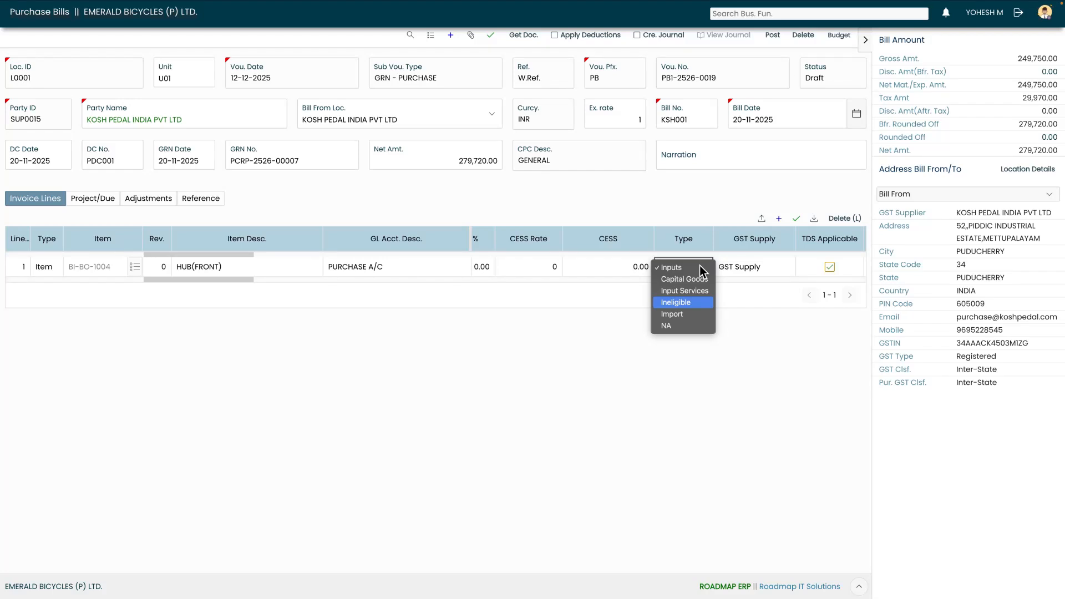
key("Down")
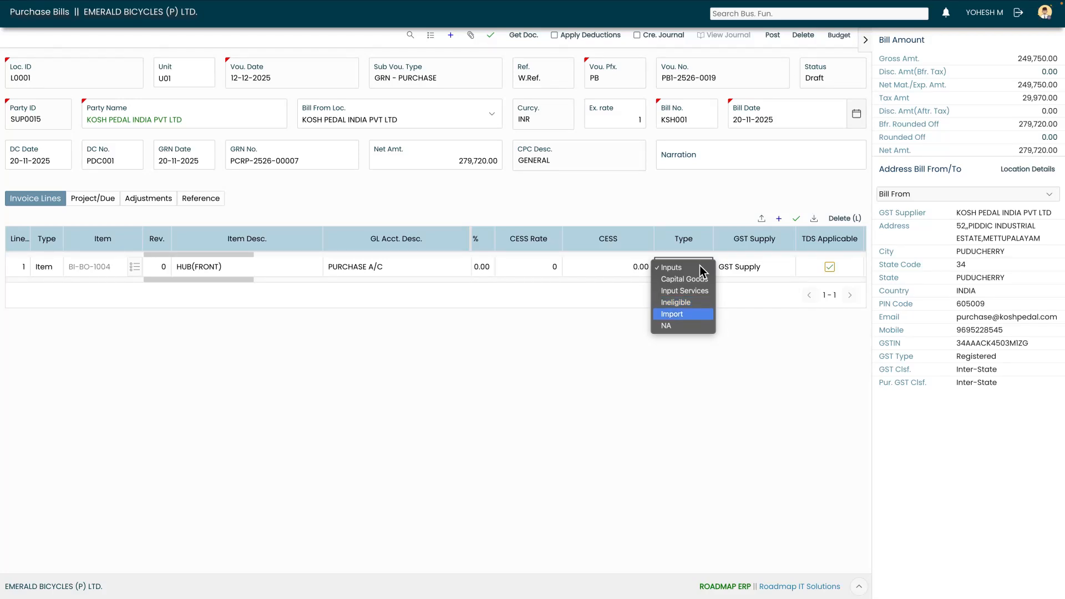
key("Down")
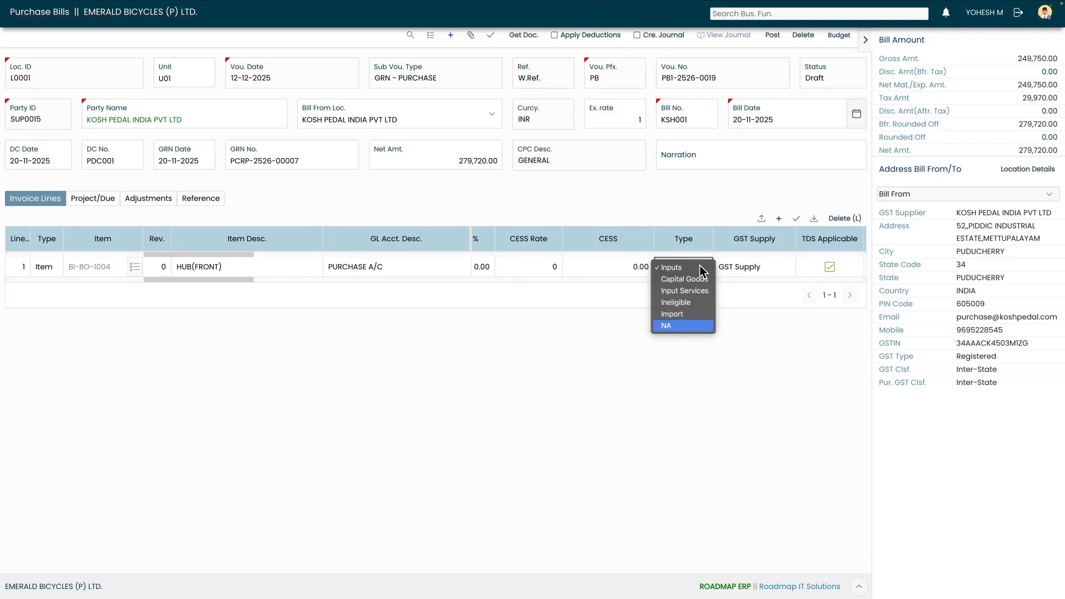
key("Up")
key("Up")
key("Up")
key("Up")
key("Up")
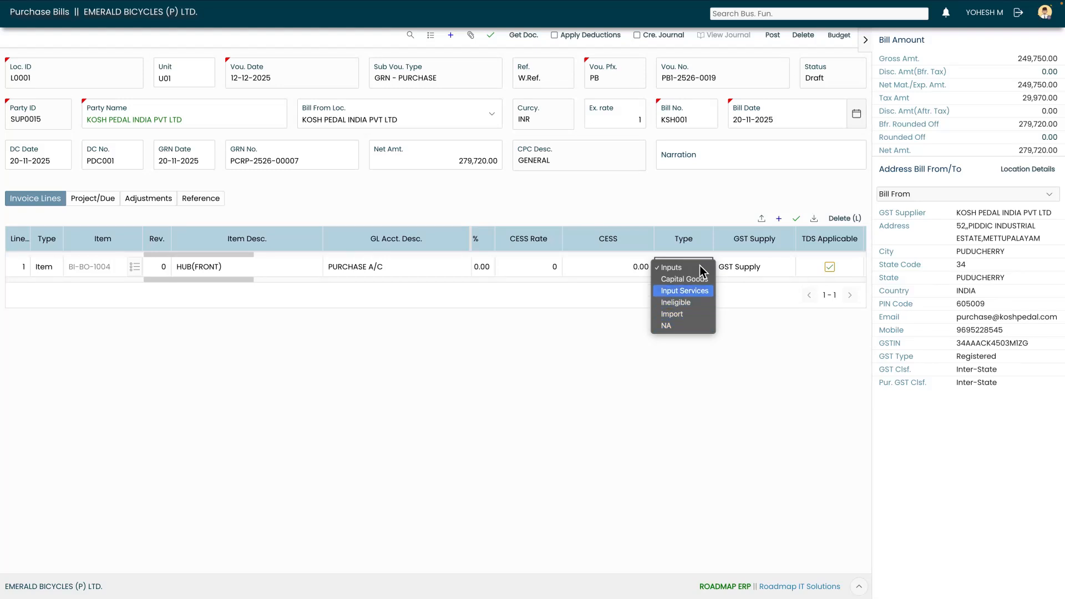
key("Return")
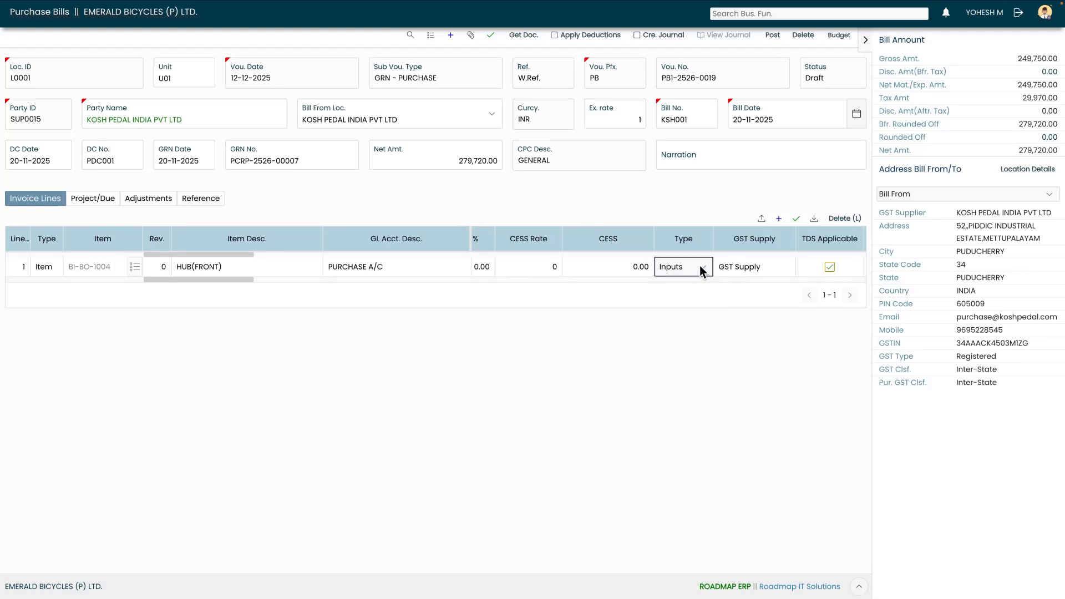
Review the GST Supply choices for the HUB(FRONT) invoice line, from GST Supply through NA, and keep GST Supply.
left_click(751, 269)
left_click(752, 272)
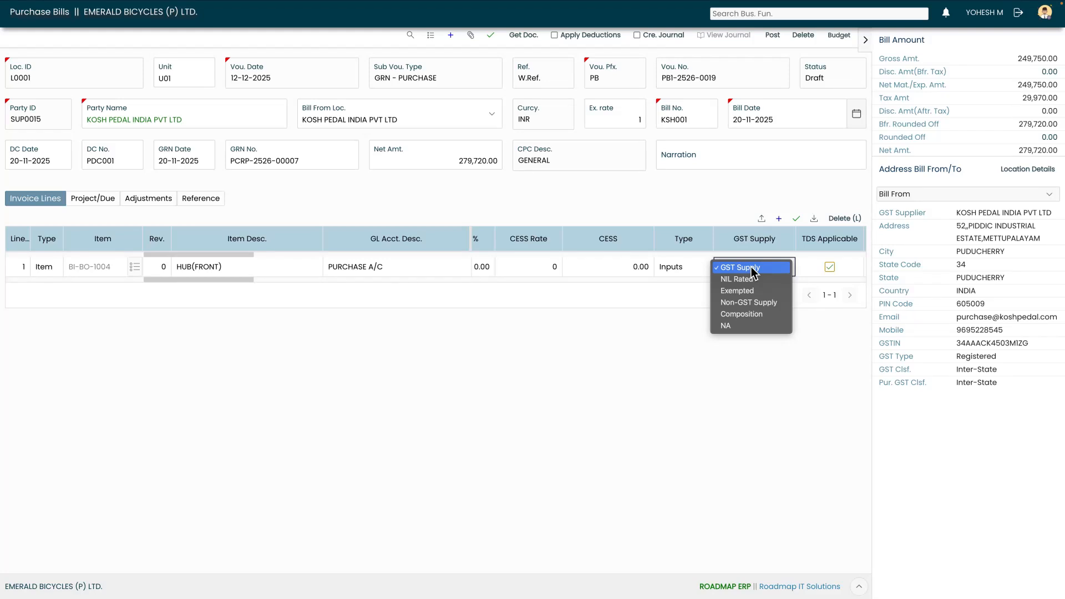
key("Down")
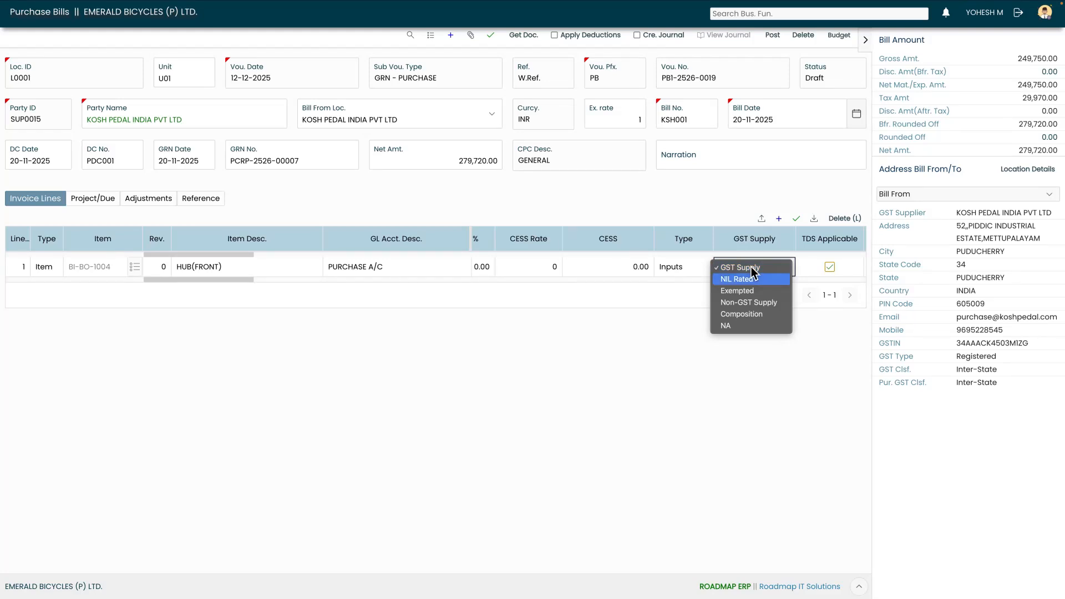
key("Down")
key("Down")
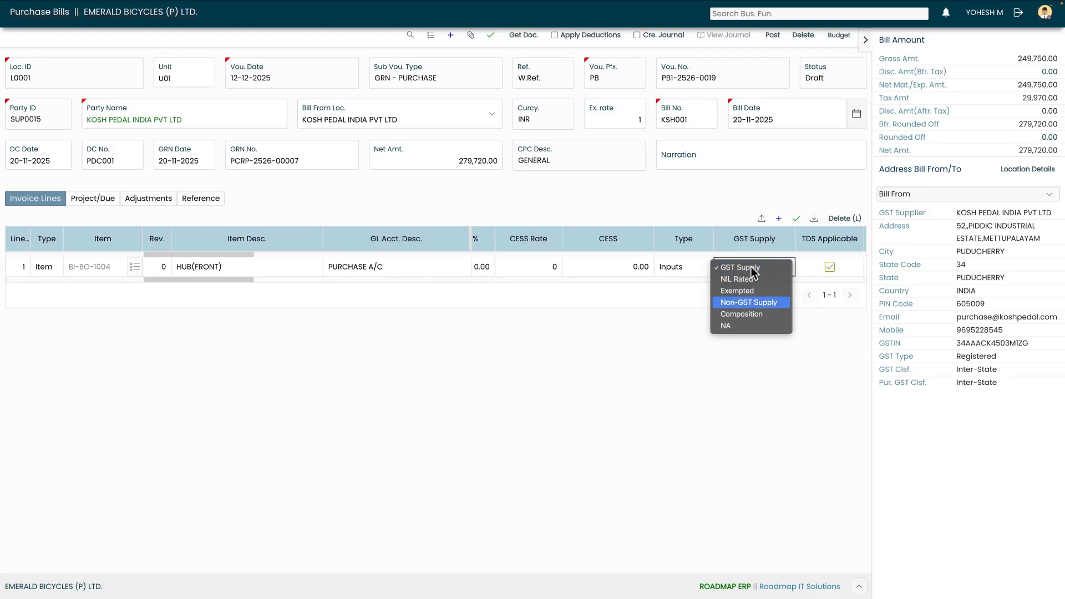
key("Down")
key("Down")
key("Up")
key("Up")
key("Up")
key("Up")
key("Up")
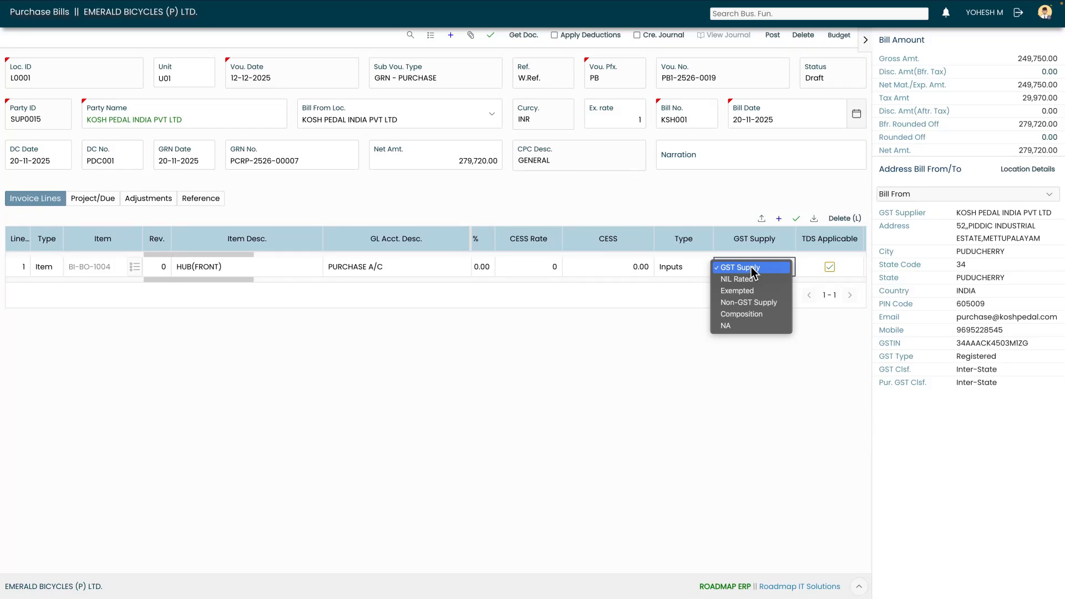
key("Down")
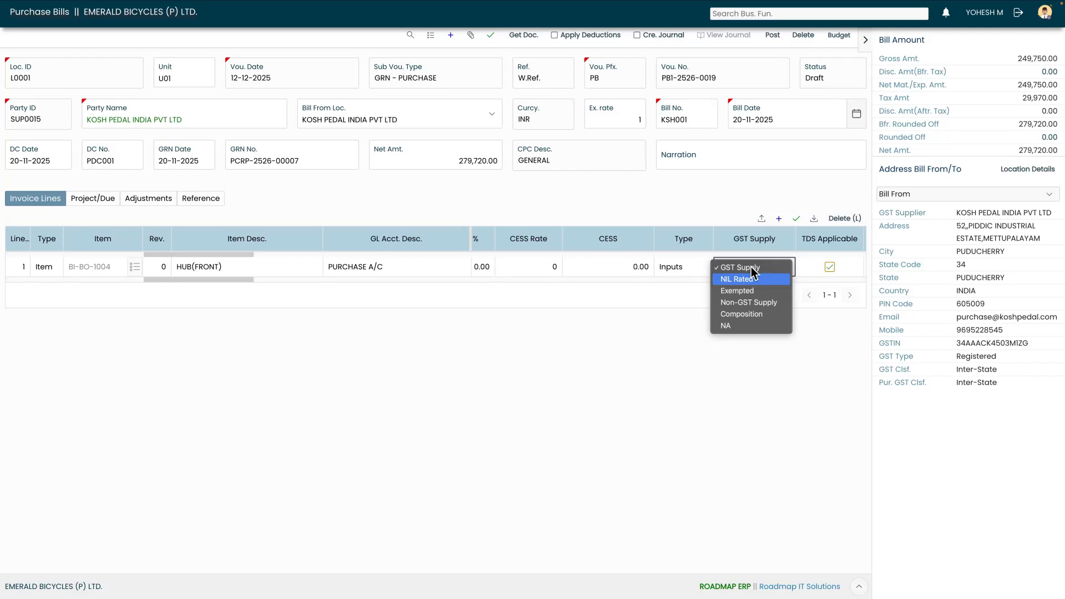
key("Down")
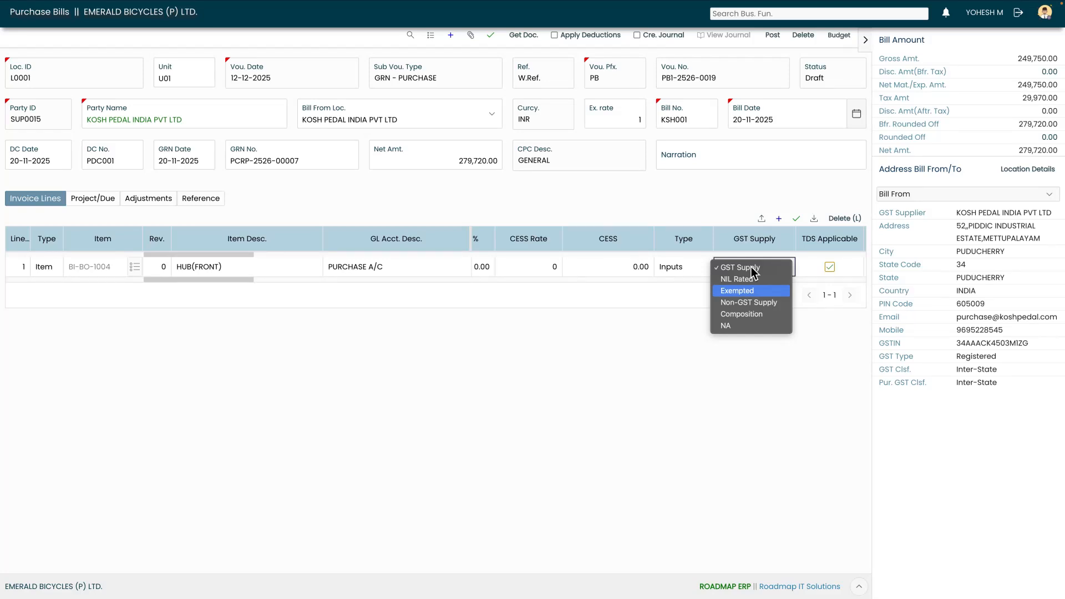
key("Down")
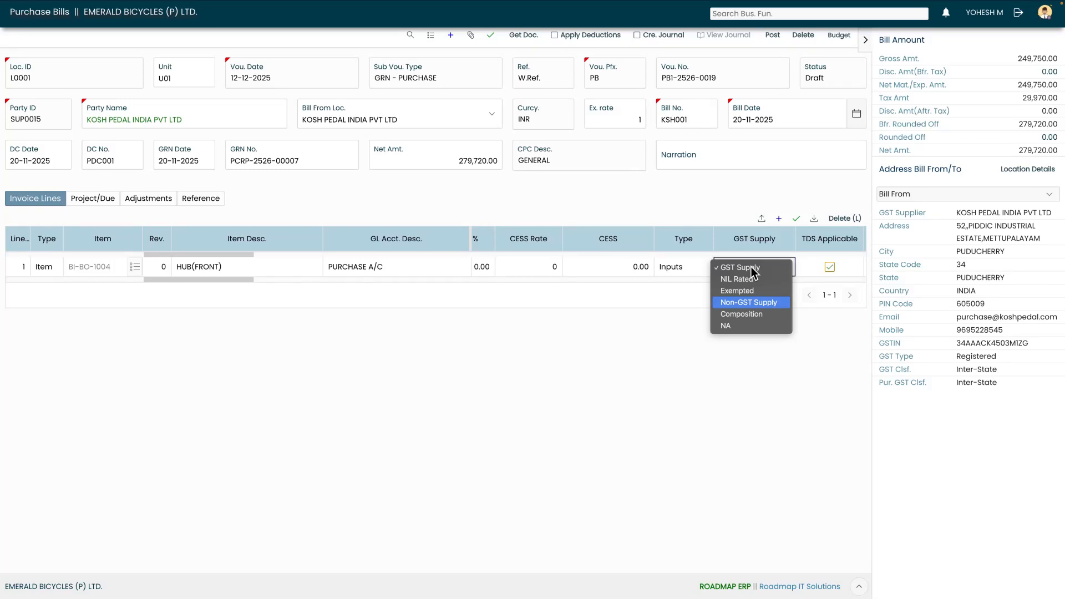
key("Down")
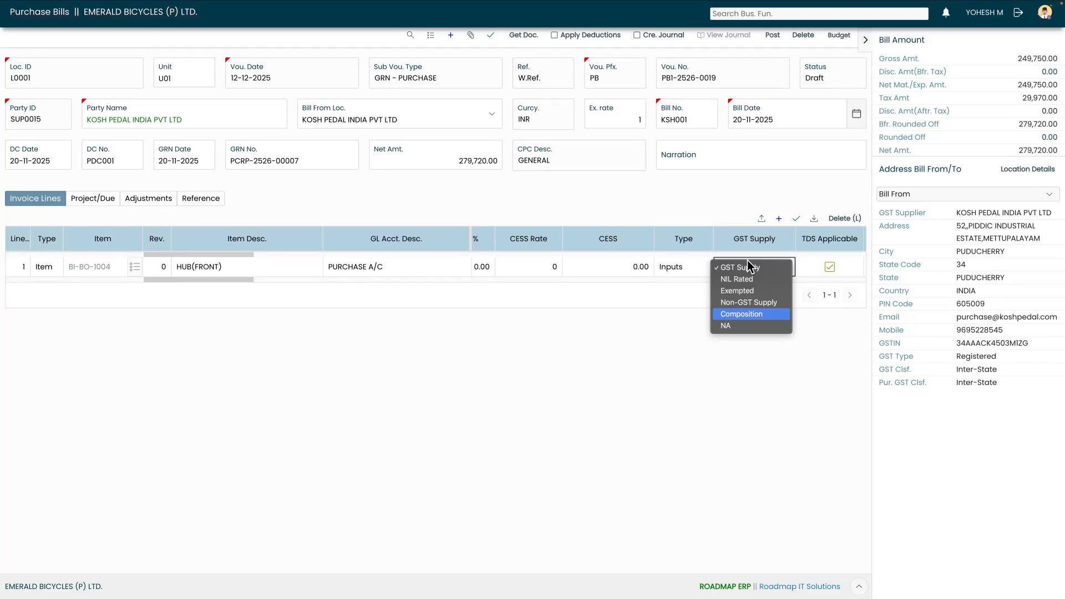
key("Down")
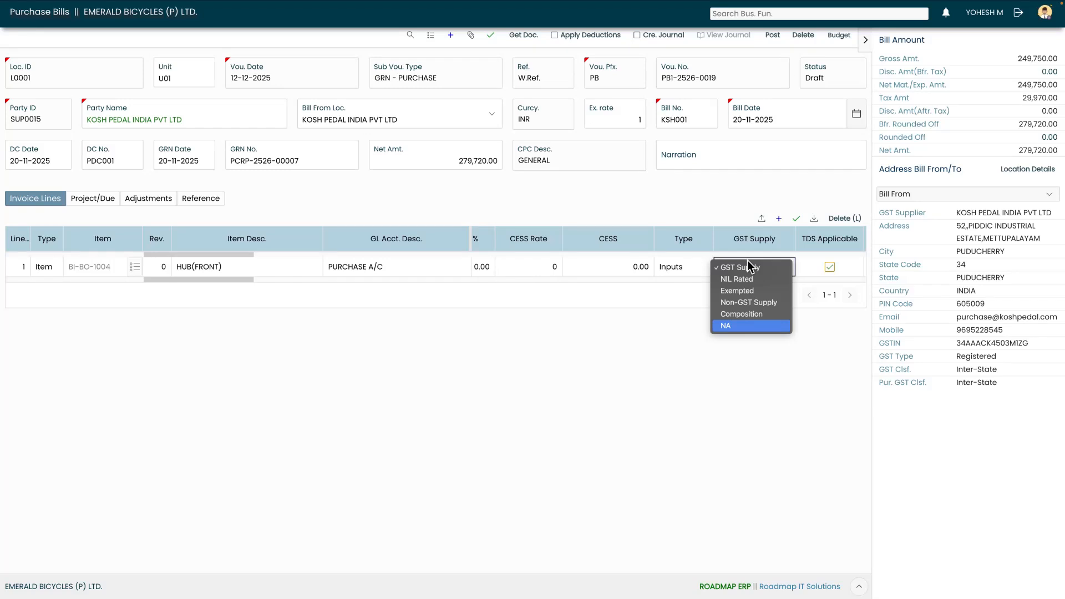
key("Return")
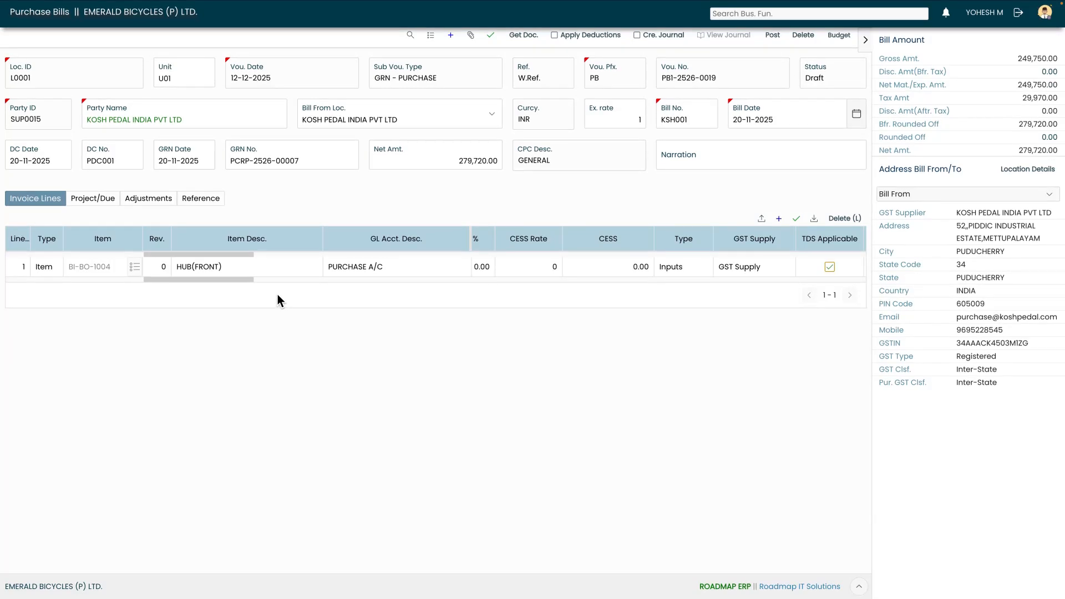
Set the invoice line's TDS u/s ID to 194Q, TDS ON PURCHASE OF GOODS.
left_click_drag(240, 282, 280, 282)
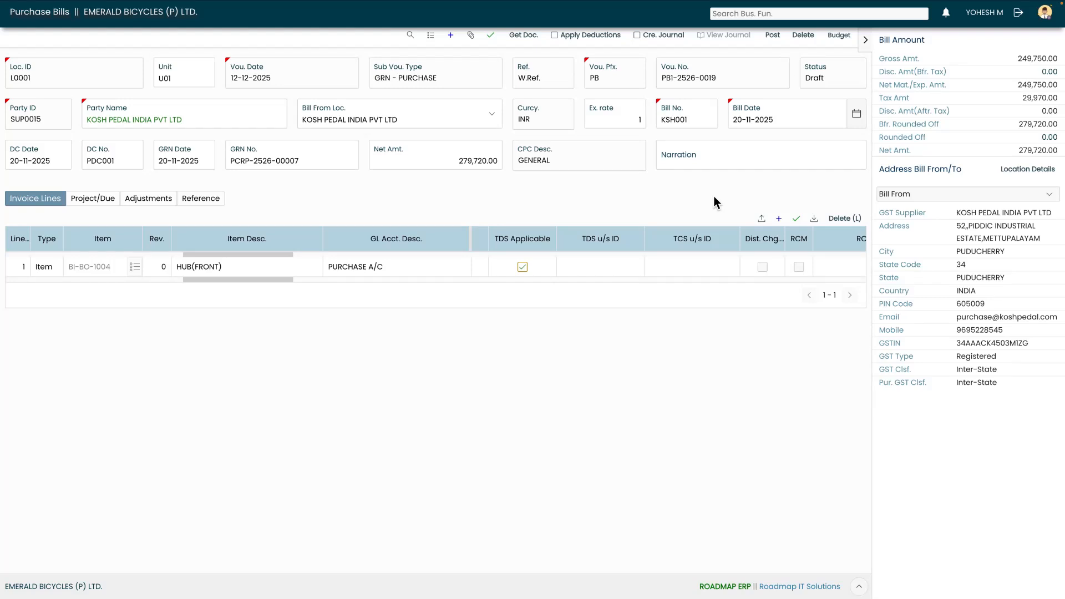
left_click(621, 269)
left_click(637, 268)
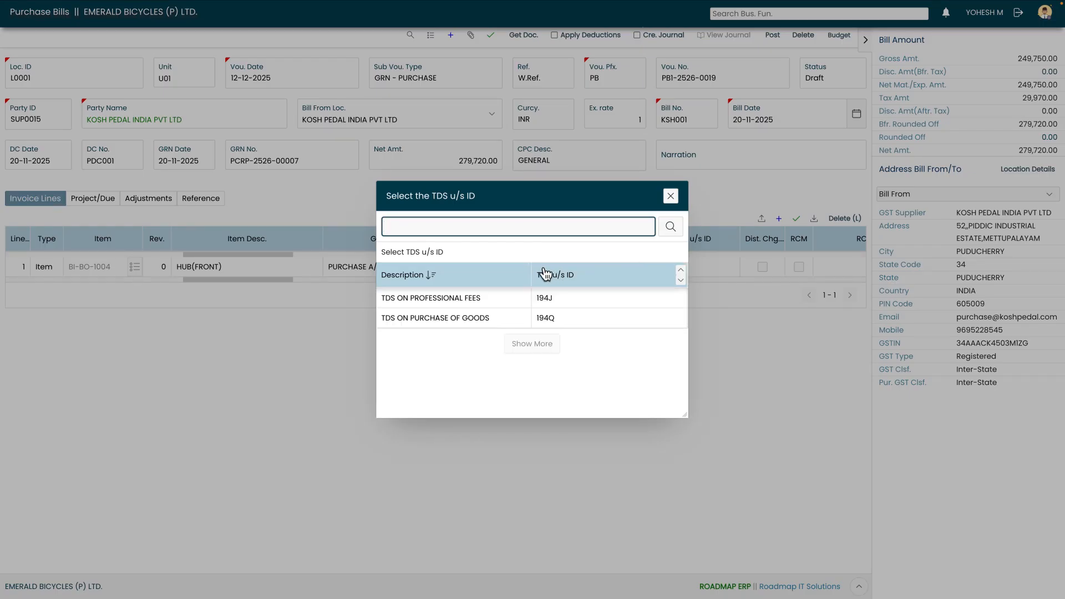
left_click(473, 318)
key("Tab")
key("Tab")
key("Tab")
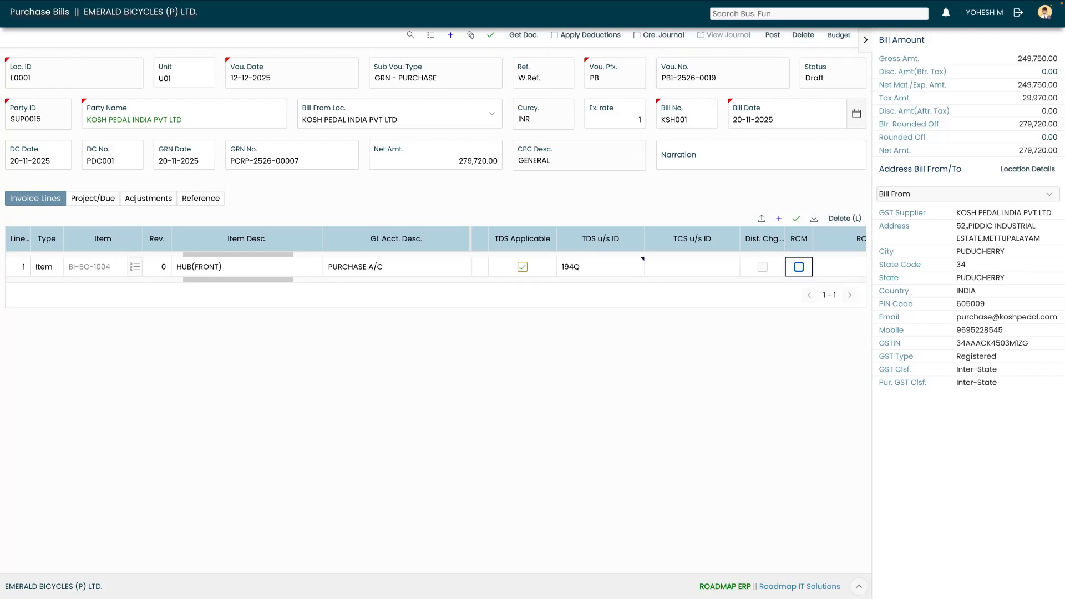
key("Tab")
Examine the invoice line's trade, special, cash and LM discount columns and the BOL Date column.
left_click_drag(281, 281, 340, 287)
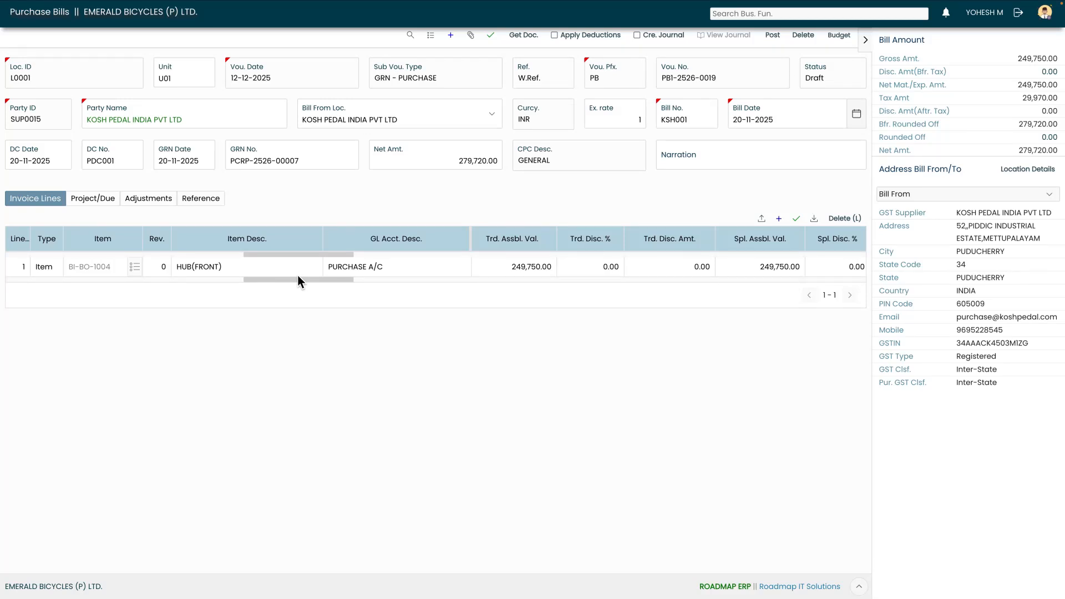
scroll(285, 280, "right", 1)
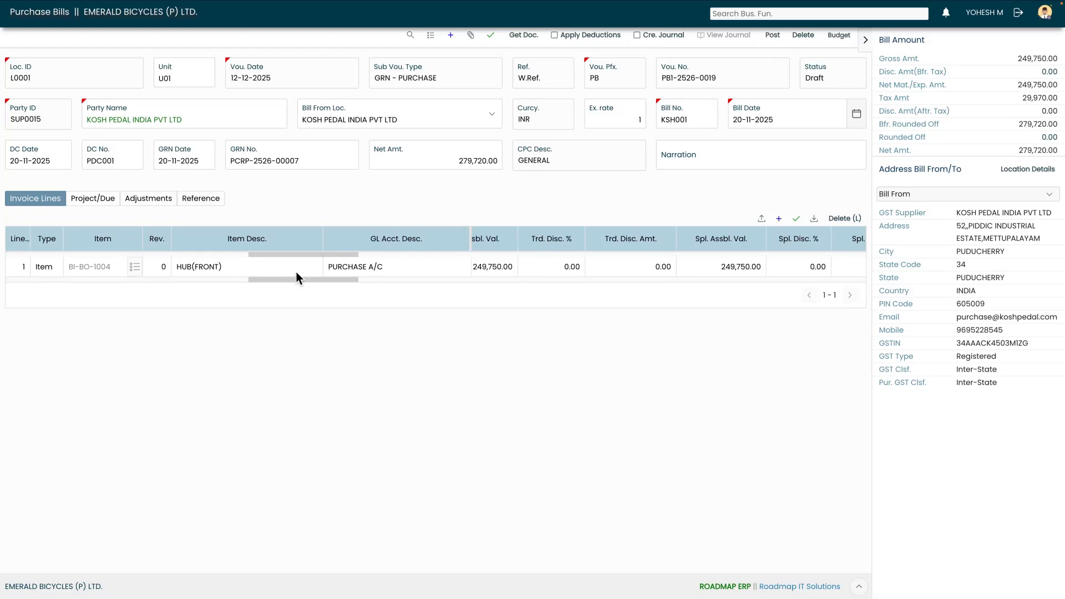
left_click_drag(299, 281, 351, 282)
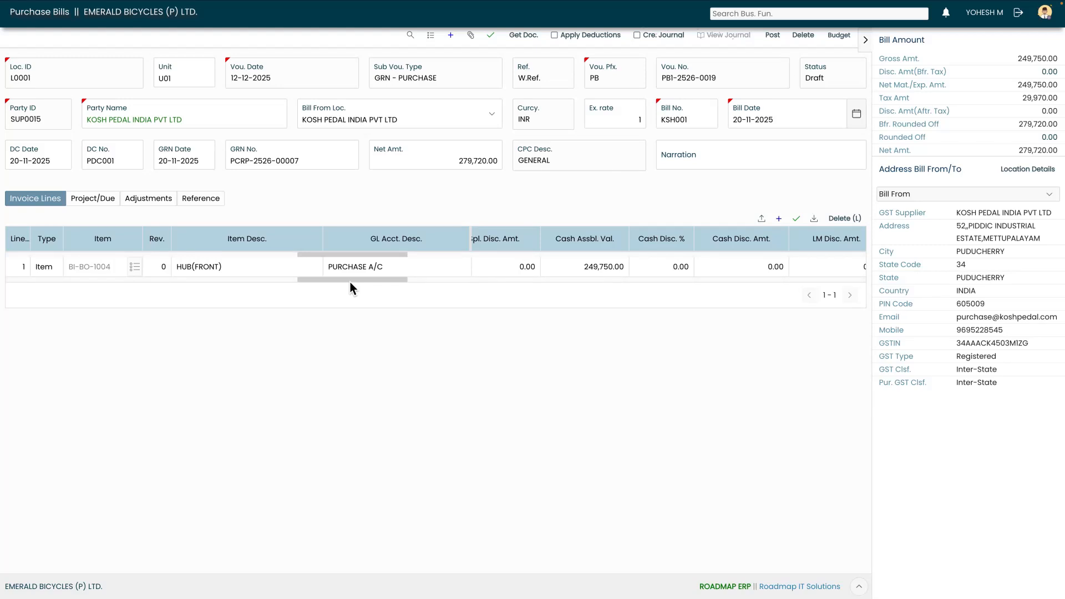
left_click_drag(348, 282, 364, 283)
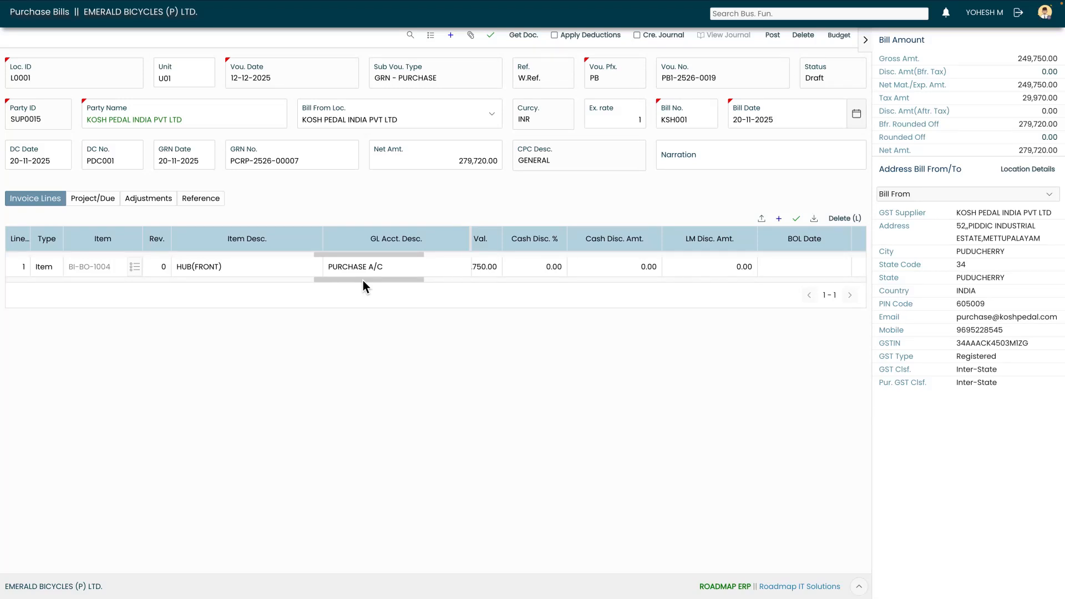
Save the HUB(FRONT) invoice line and the purchase bill, and turn on Apply Deductions for the bill.
scroll(364, 281, "left", 2)
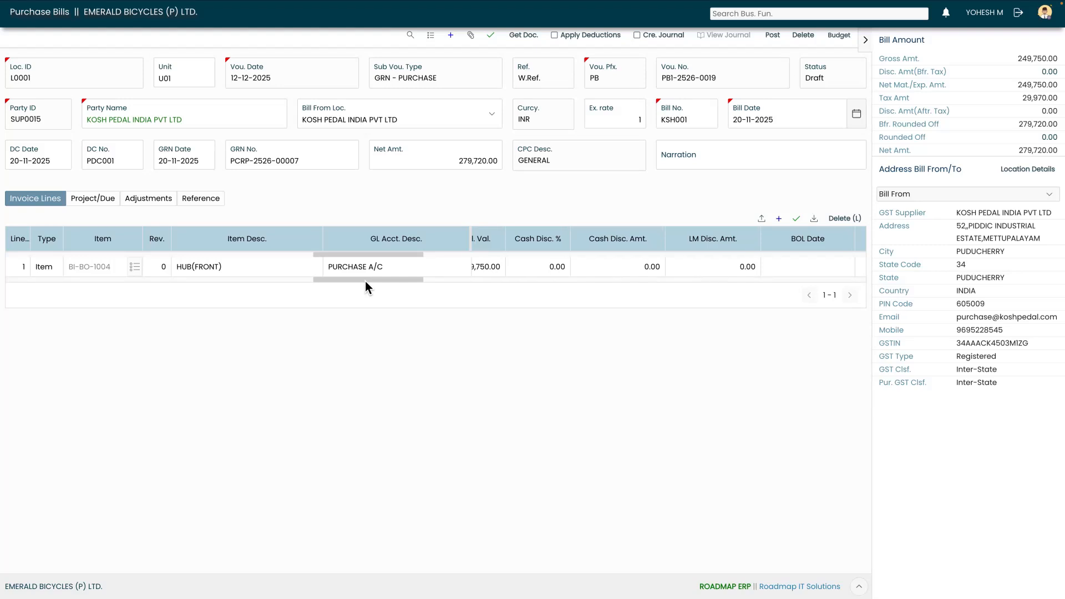
left_click(796, 218)
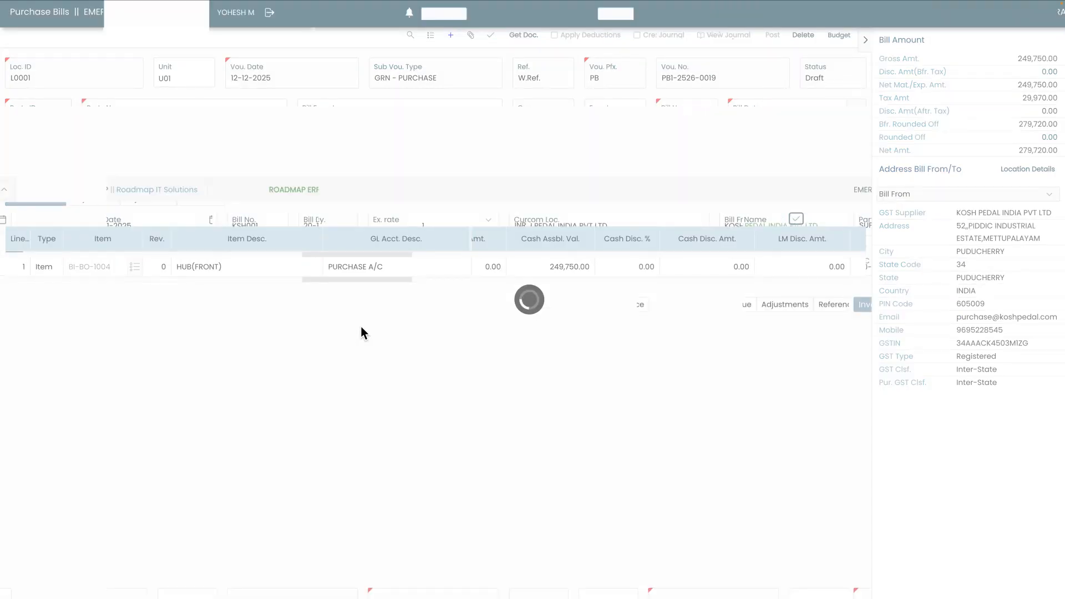
left_click(491, 35)
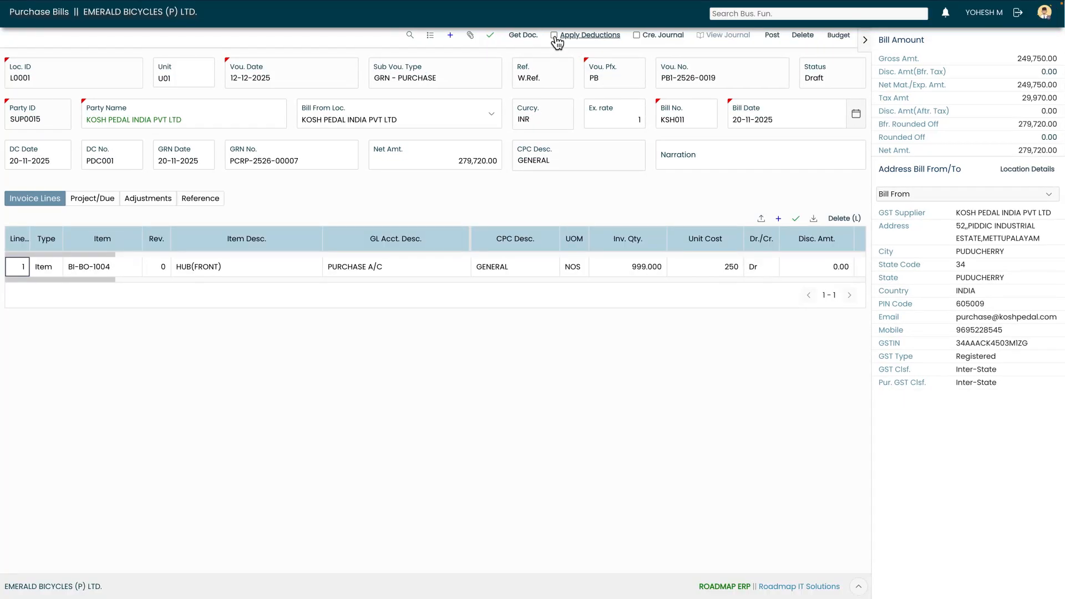
left_click(558, 39)
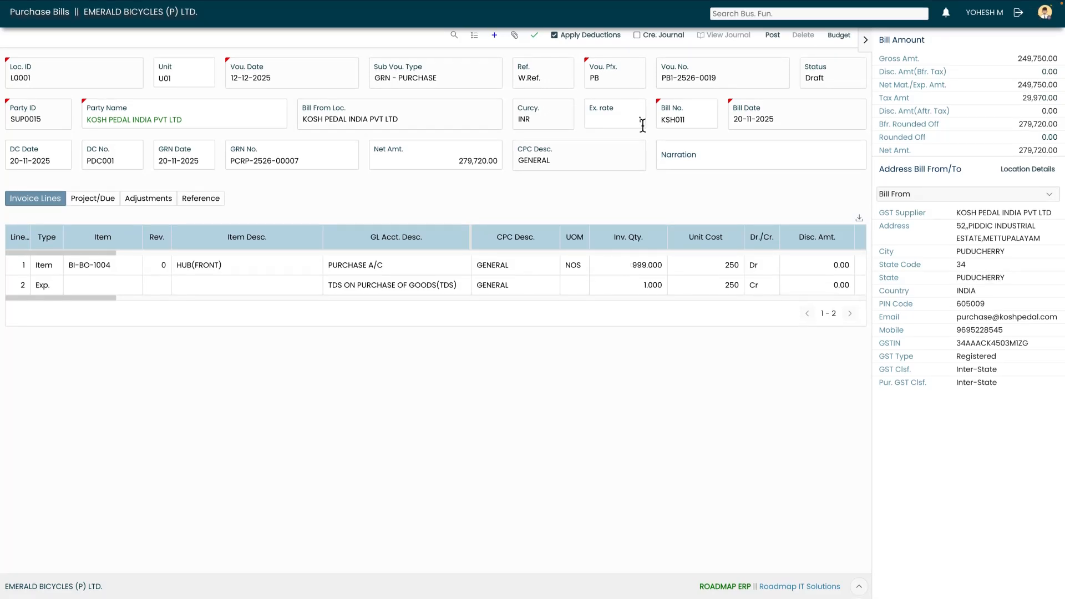
Create the purchase bill's journal and review its summary of debit and credit entries by GL account.
left_click(637, 36)
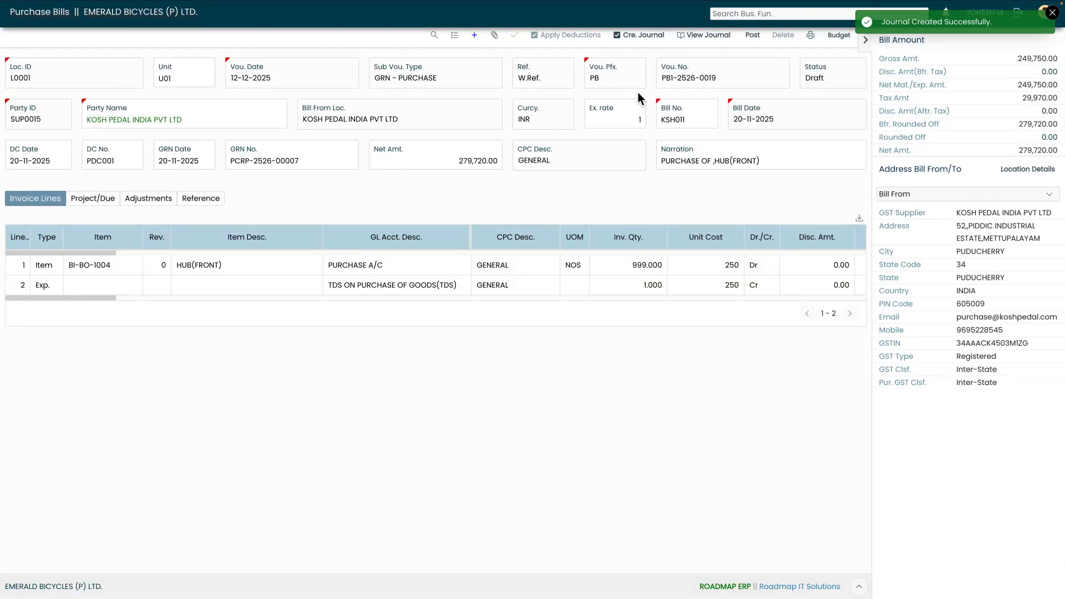
left_click(707, 37)
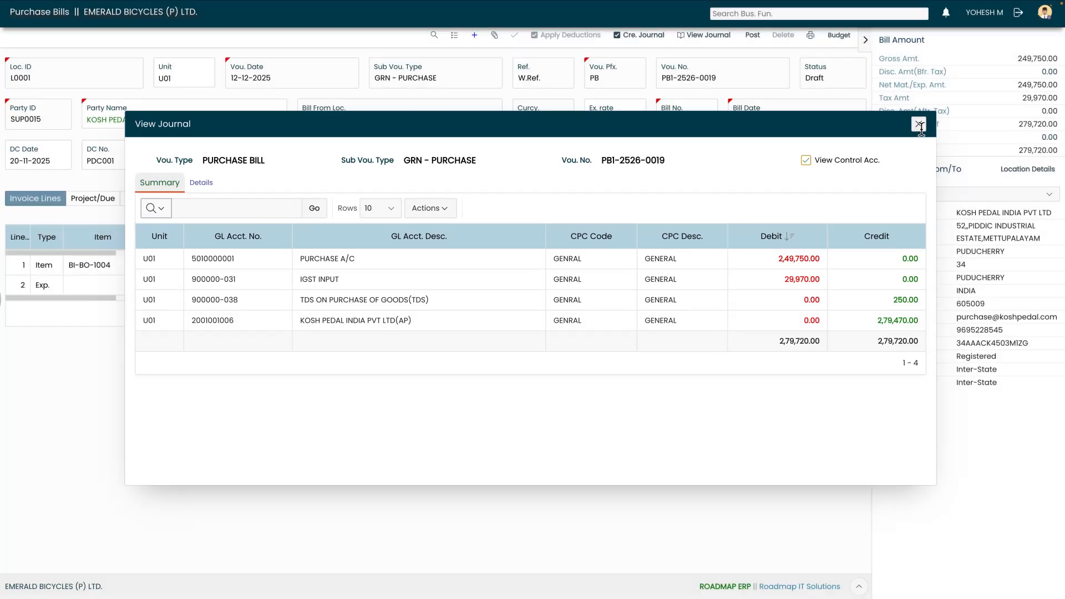
left_click(919, 124)
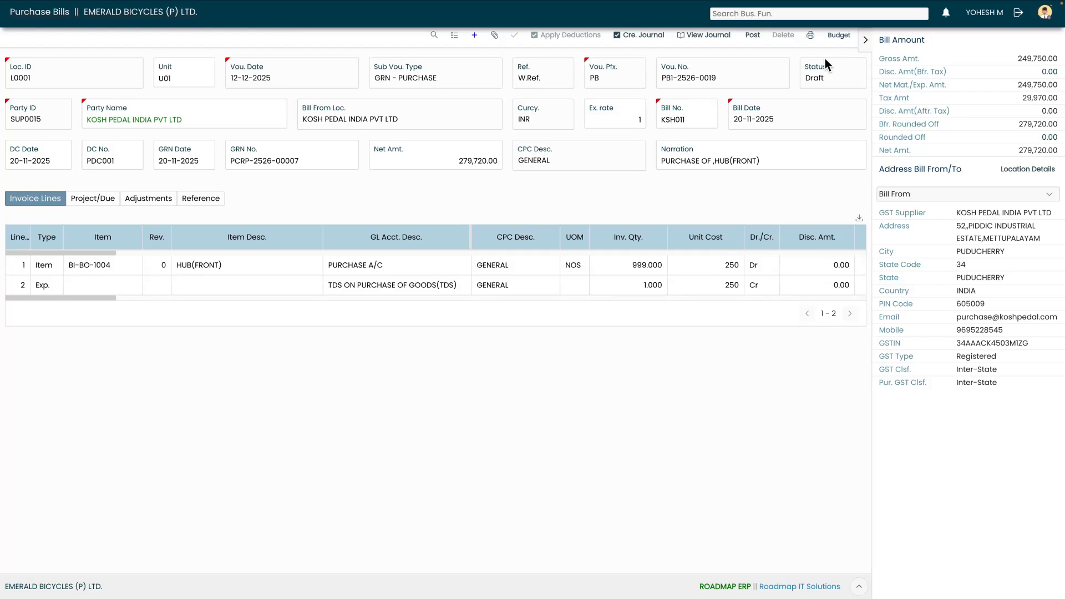
Post the purchase bill to the workflow with MEDIUM priority and the action Forward for Review.
left_click(753, 38)
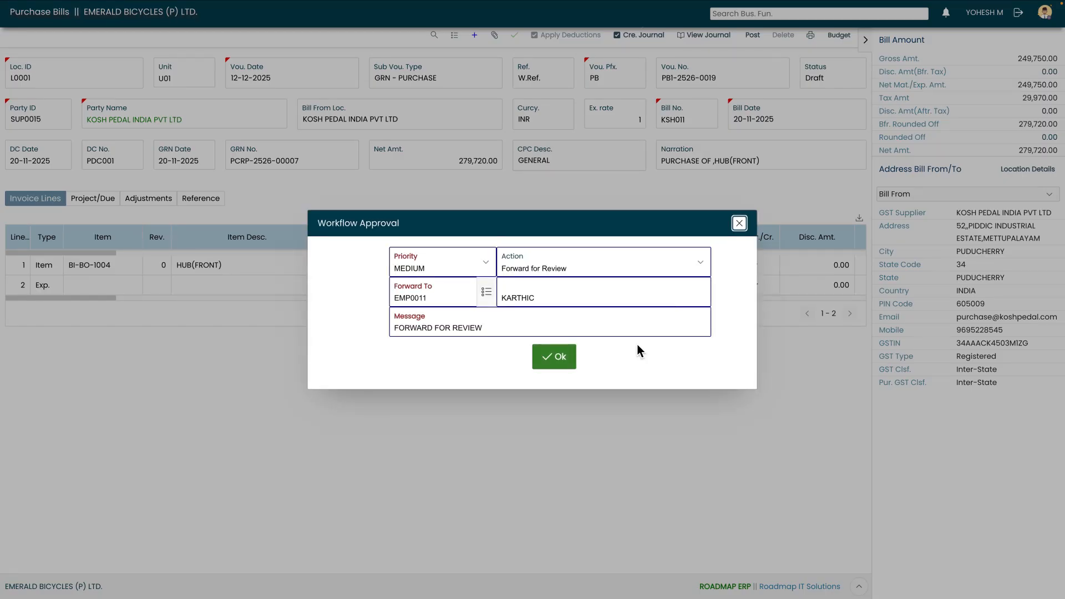
left_click(555, 358)
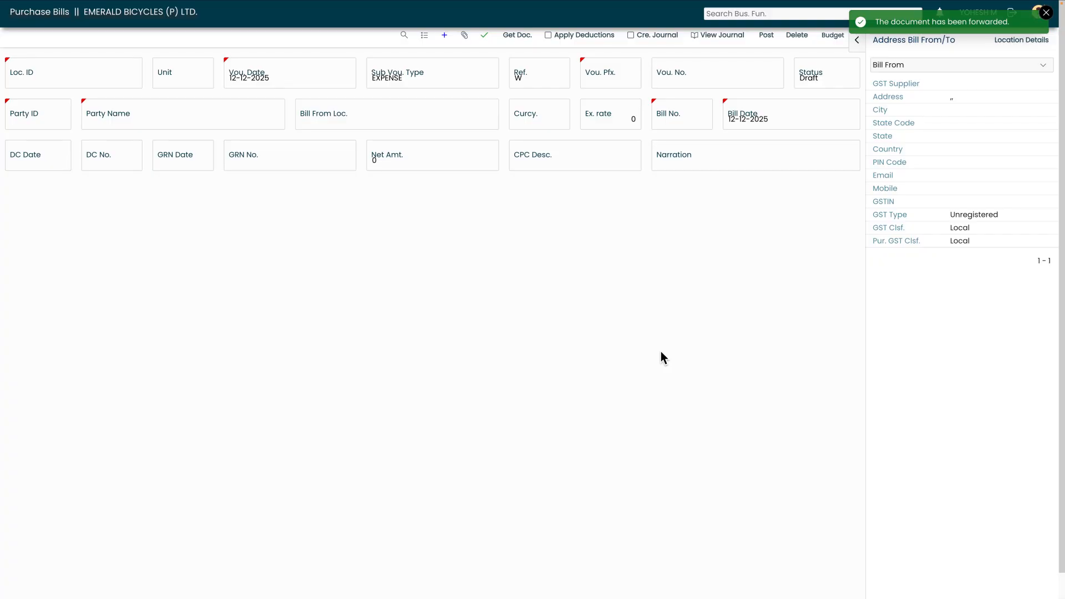
left_click(1050, 15)
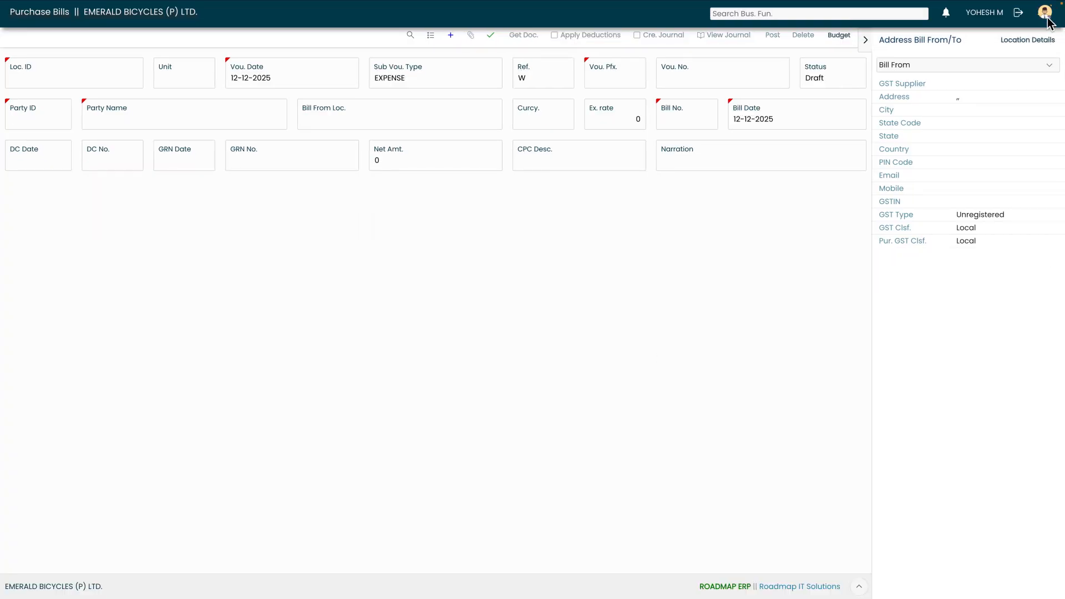
Sign out and log in as FINANCE_SUP with the account password.
left_click(1025, 16)
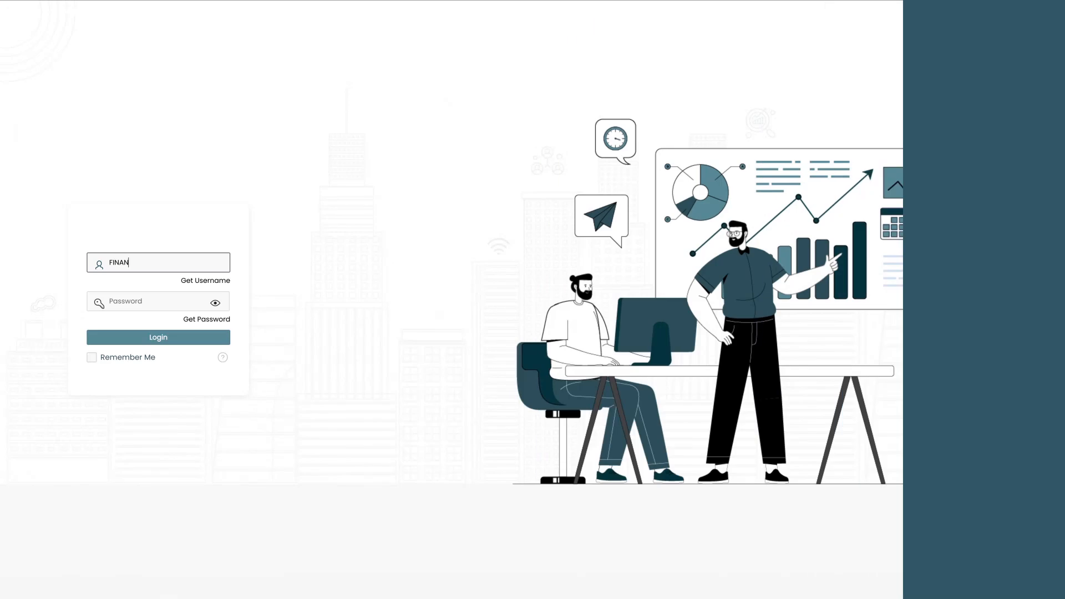
type("UP")
key("Tab")
type("•••••••••")
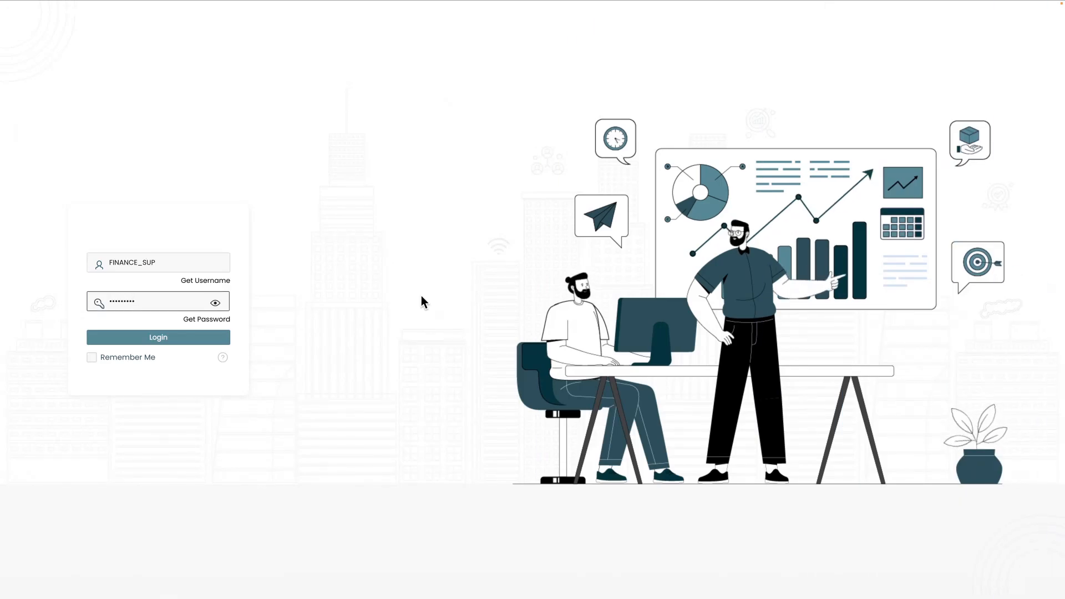
left_click(214, 342)
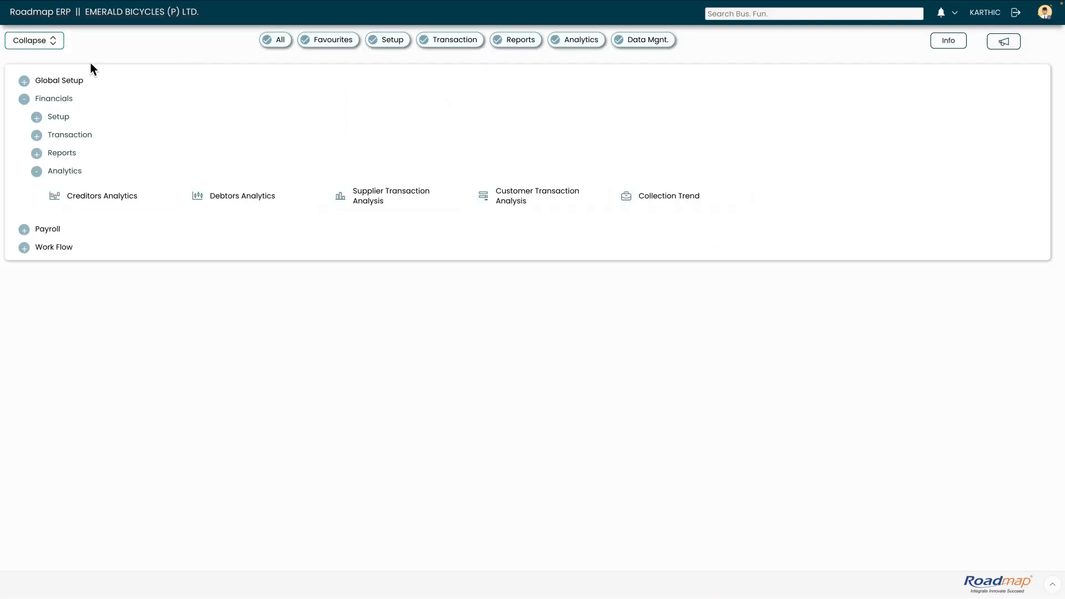
Open the pending PURCHASE BILLS (AGAINST GRN) approval and send it on with the action Review & Forward for Approve.
left_click(954, 16)
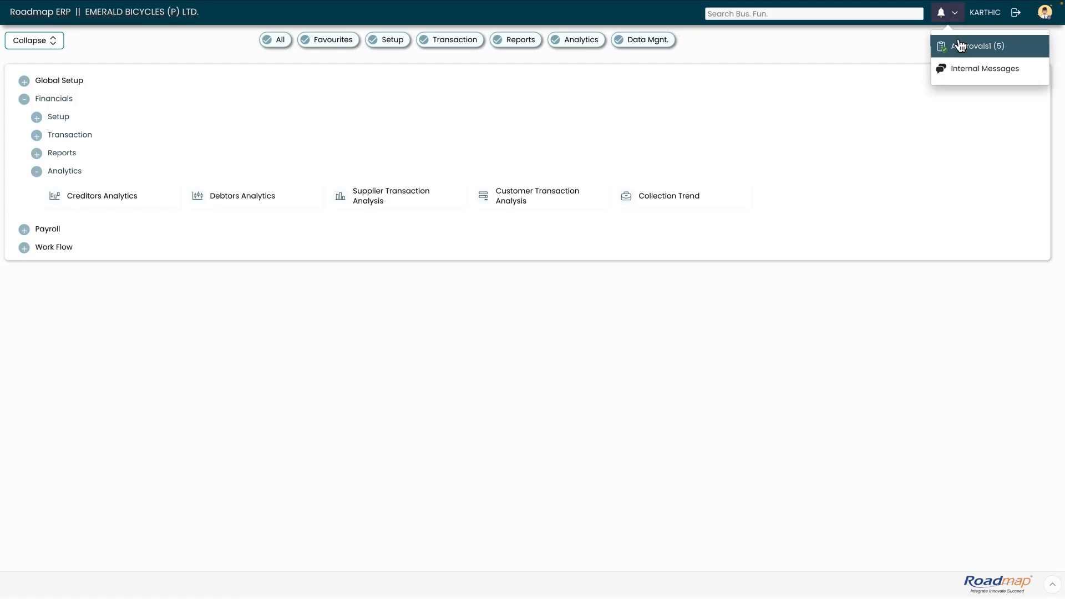
left_click(961, 43)
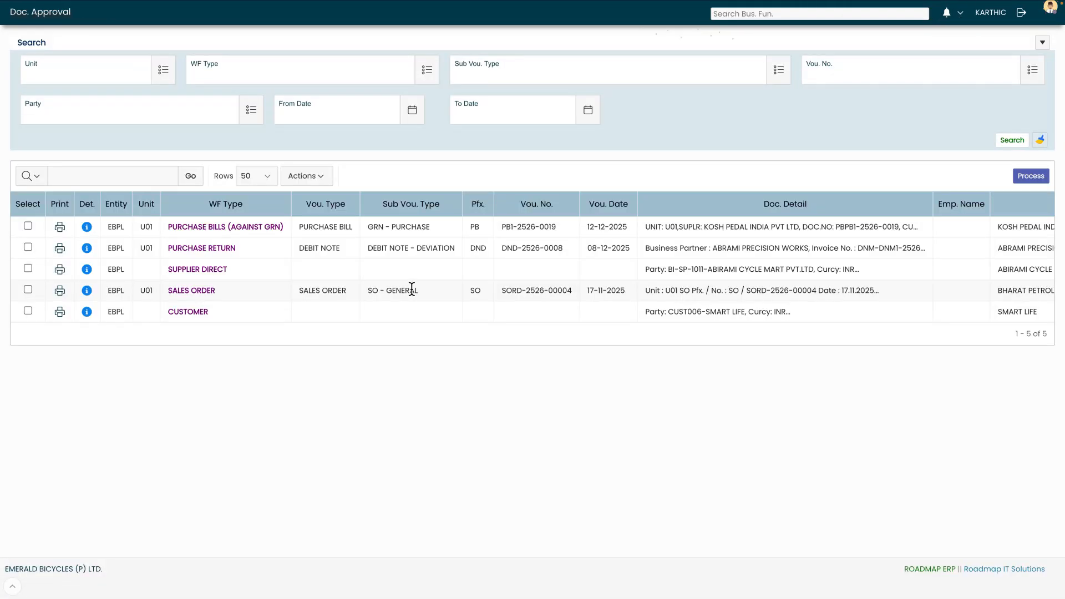
left_click(87, 229)
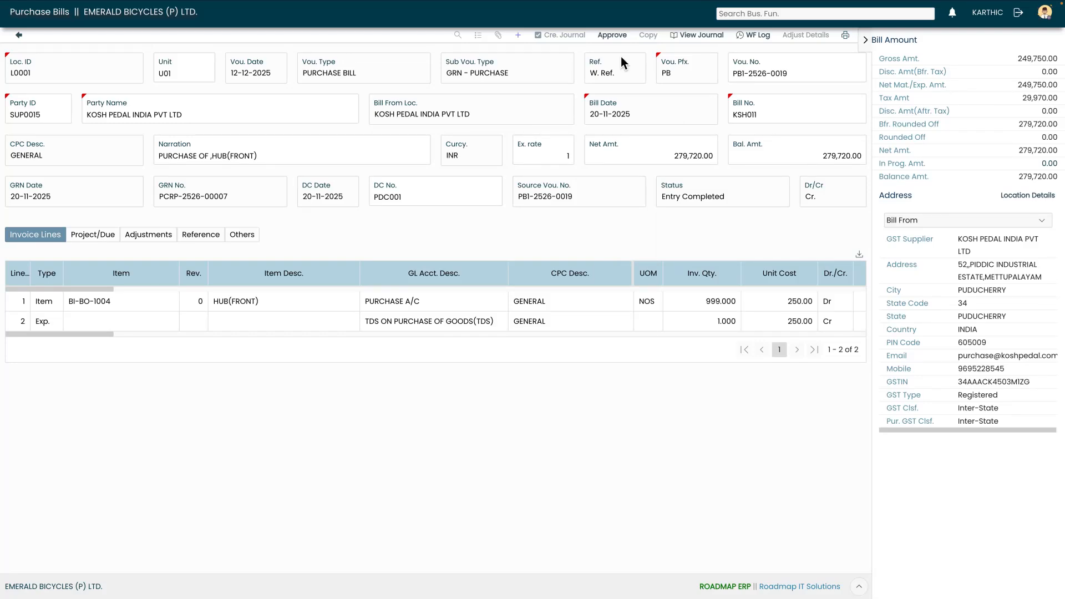
left_click(609, 36)
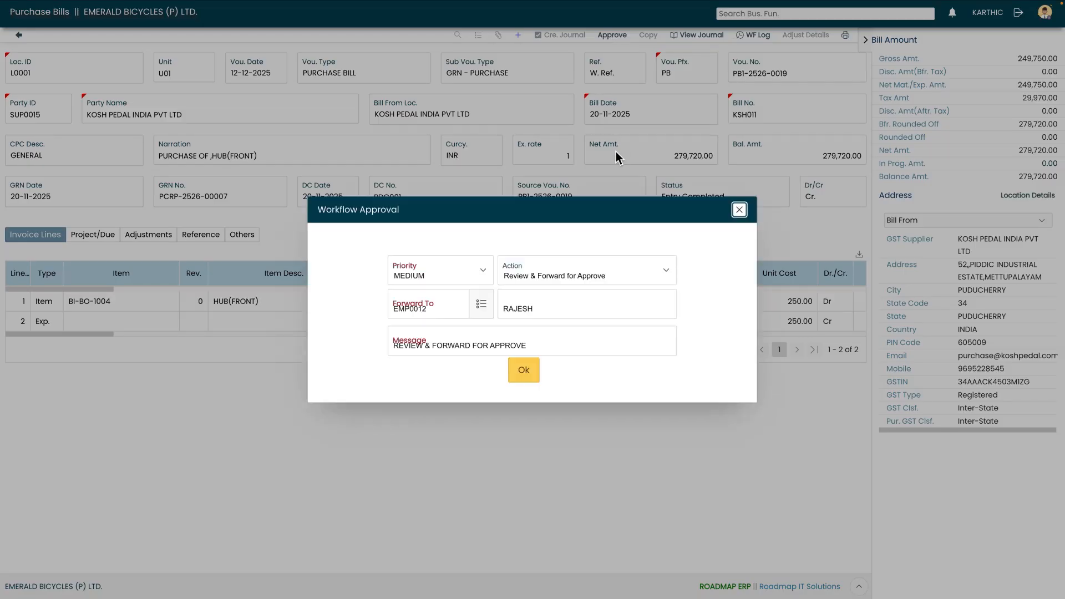
left_click(523, 371)
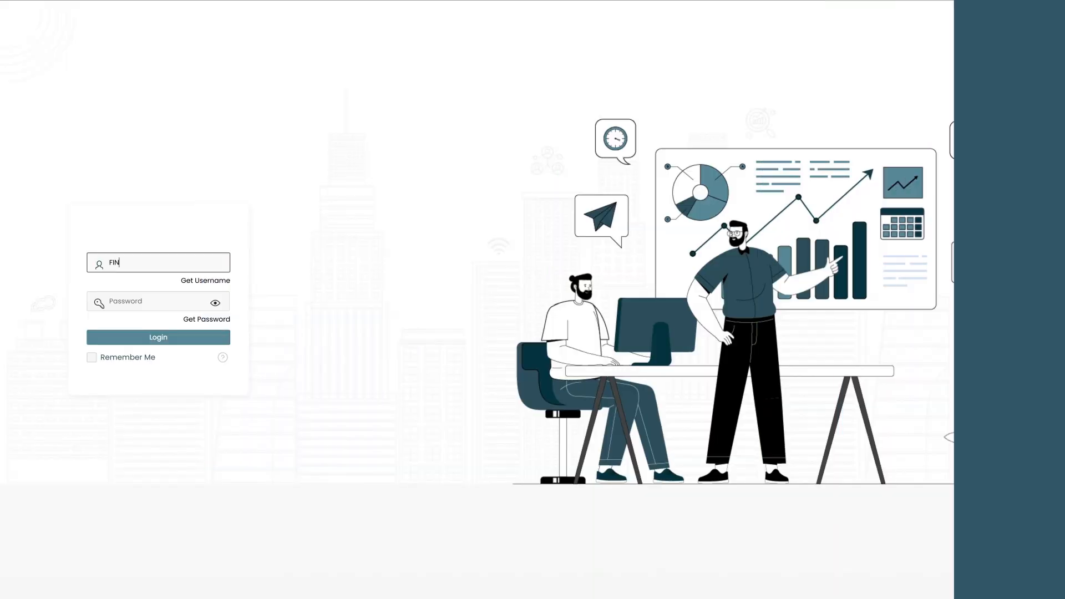
Log in with the finance HOD username and the account password.
type("_HOD")
key("Tab")
type("****")
left_click(155, 339)
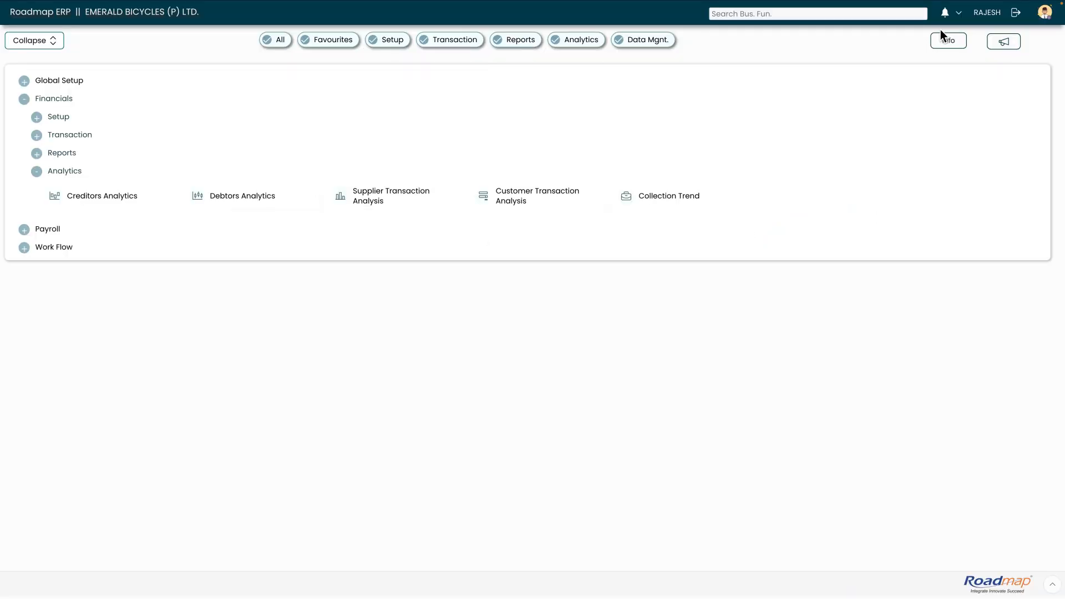
Open the pending PURCHASE BILLS (AGAINST GRN) document for KOSH PEDAL INDIA PVT LTD and approve it with MEDIUM priority.
left_click(965, 18)
left_click(969, 44)
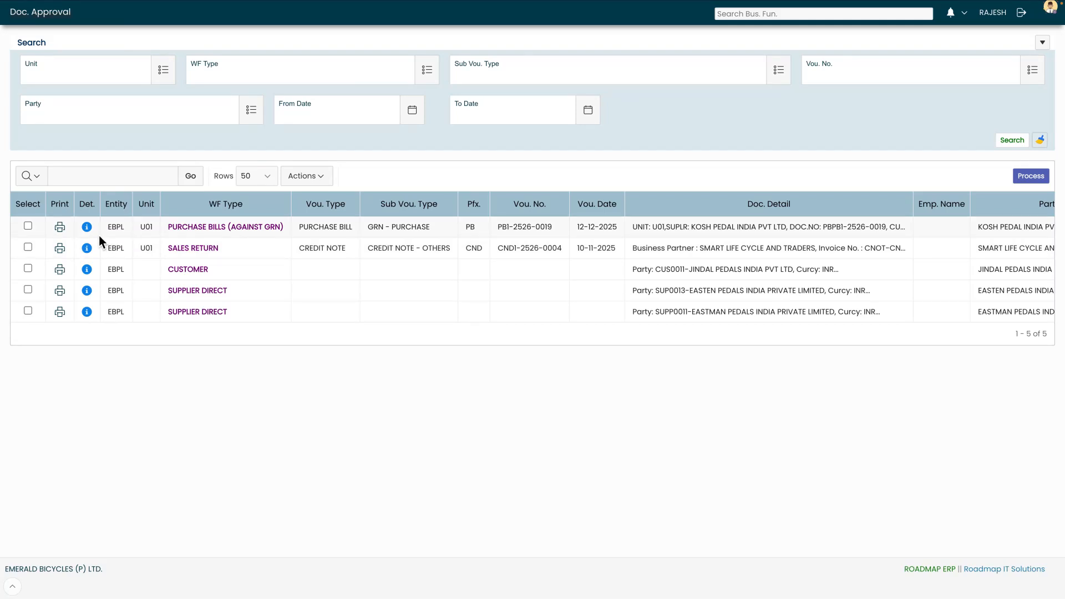
left_click(88, 228)
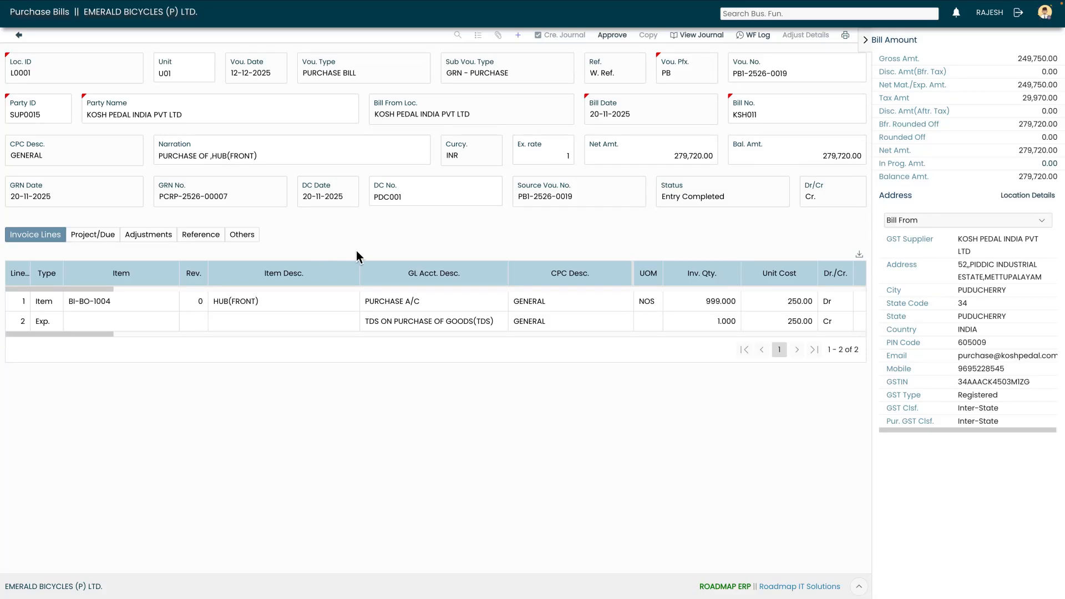
left_click(613, 36)
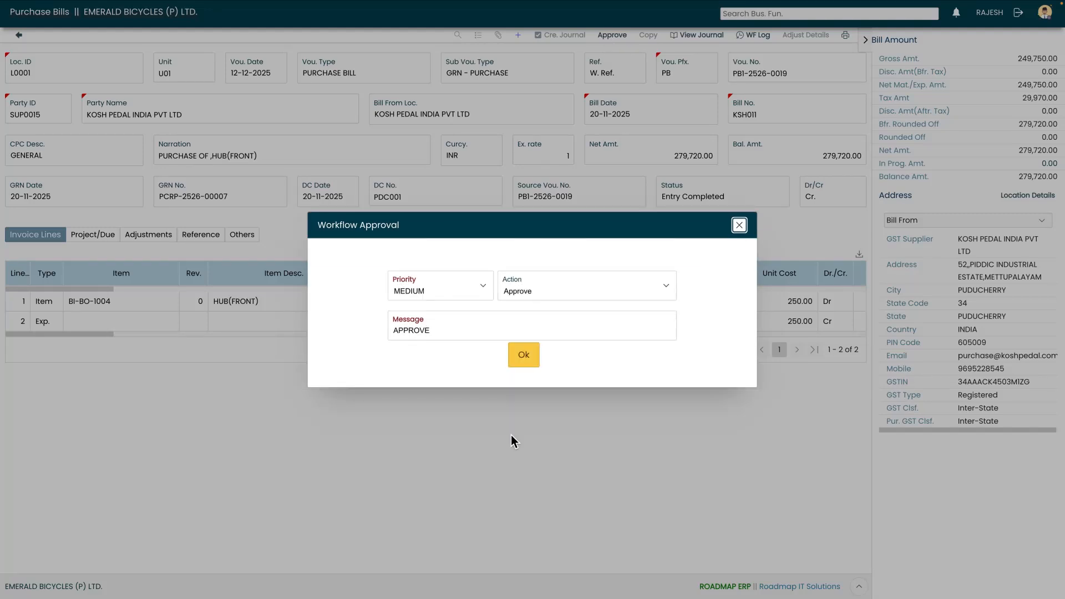
left_click(524, 357)
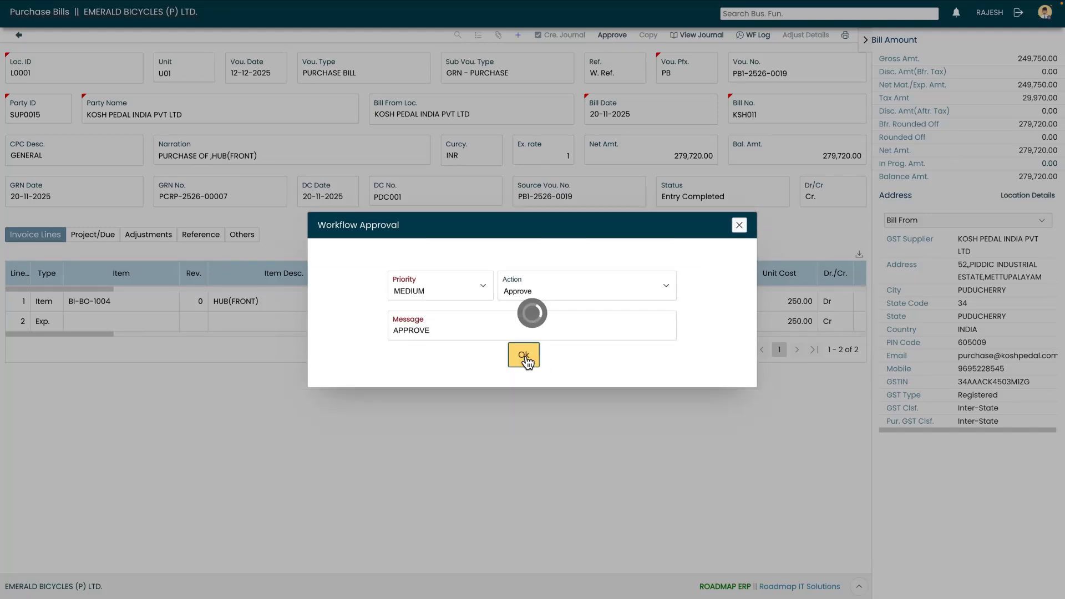